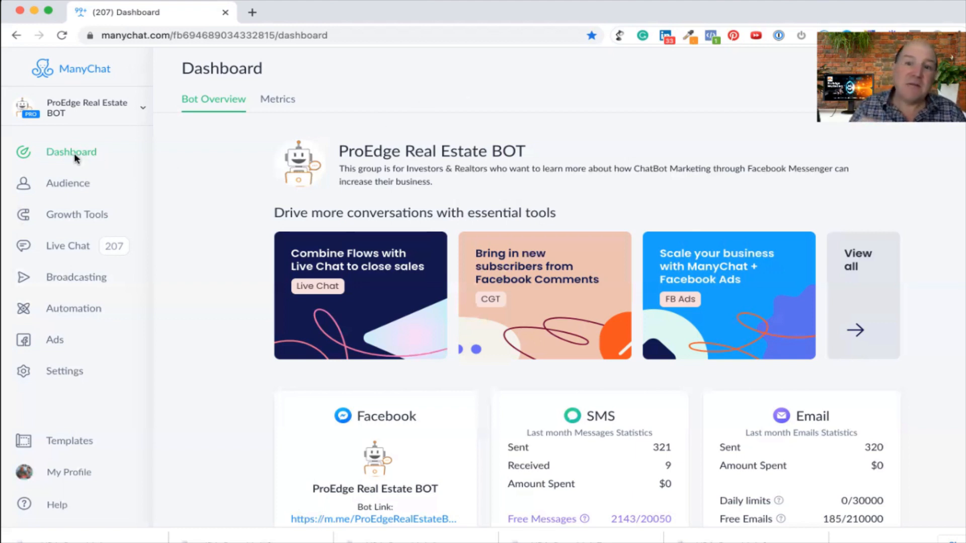
Start a new ad in the Ads section using the ProEdge Realty Group ad account
left_click(51, 342)
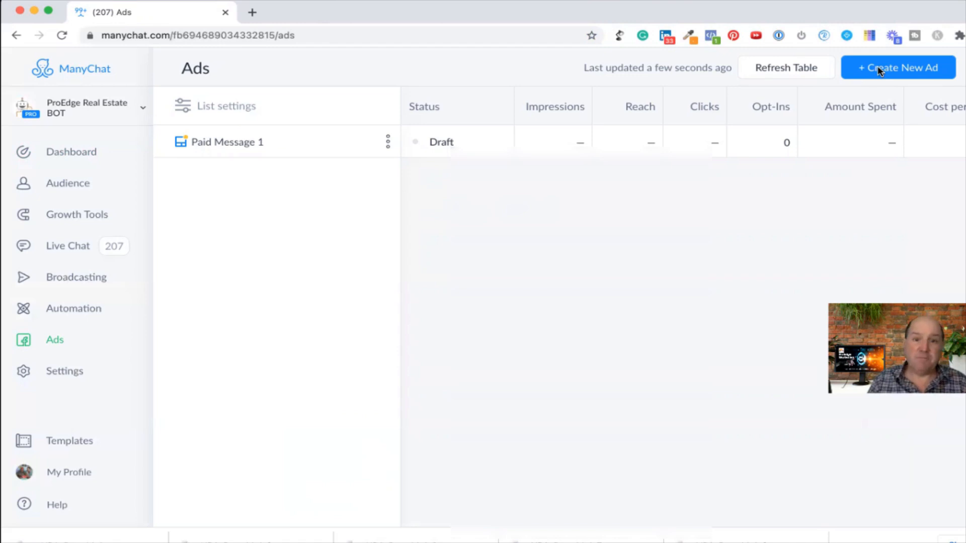
left_click(879, 68)
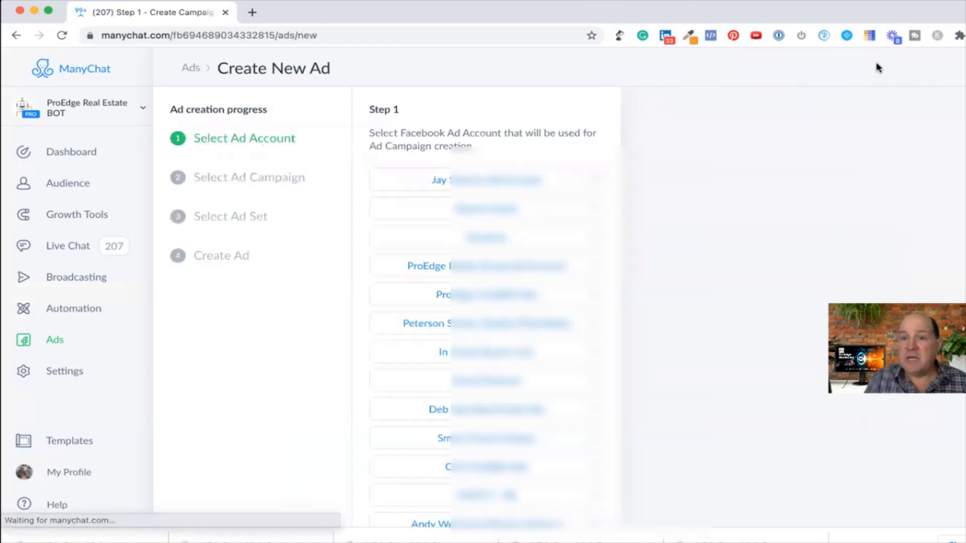
left_click(470, 268)
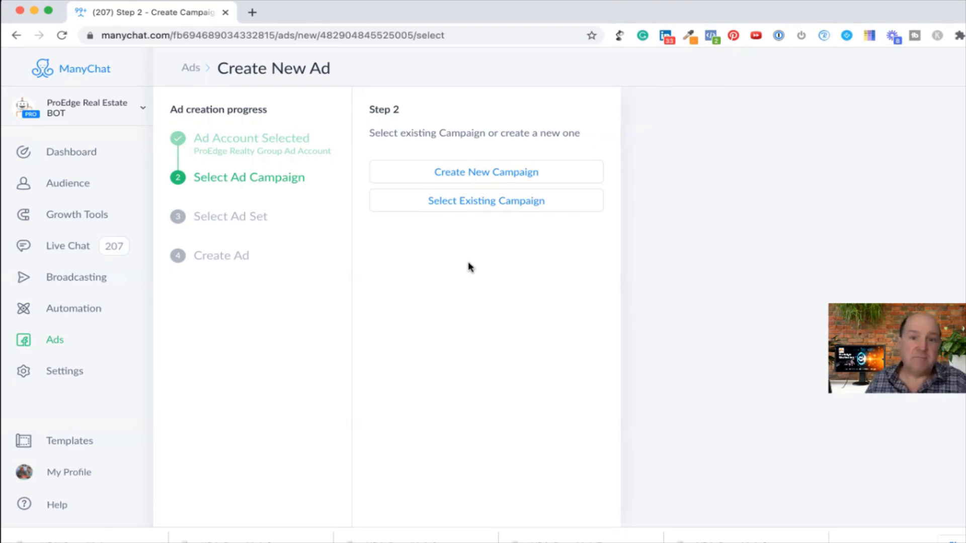
Create a new campaign of the recommended Messages type and add a new ad set to it
left_click(474, 176)
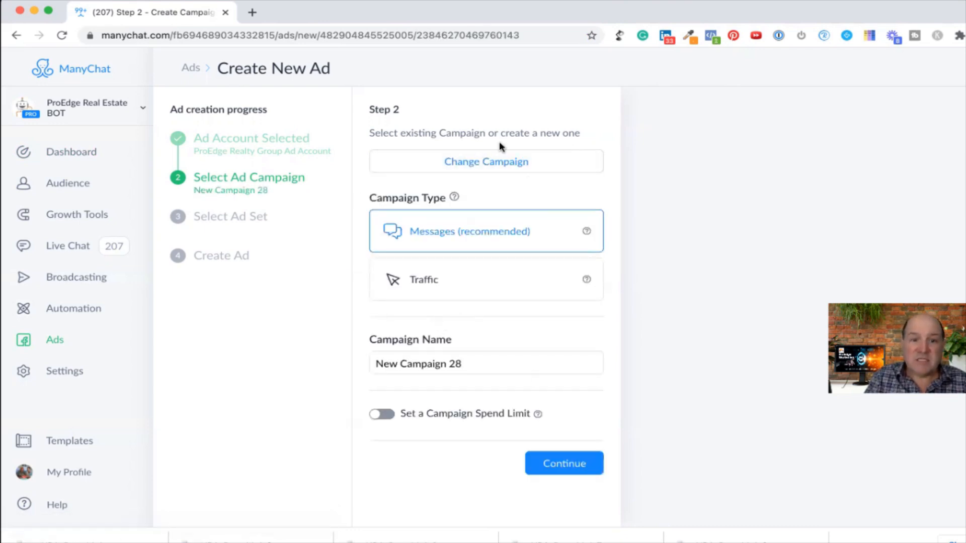
left_click(578, 464)
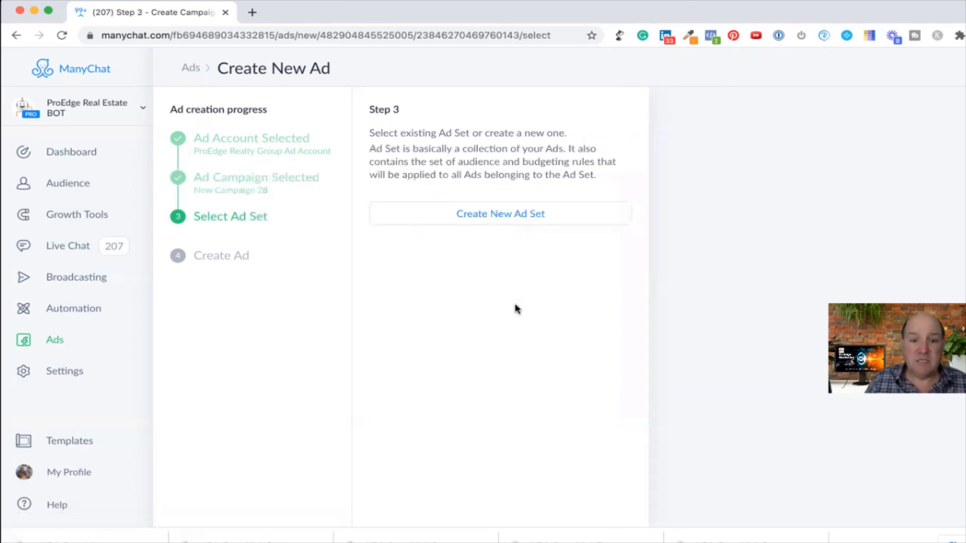
left_click(476, 216)
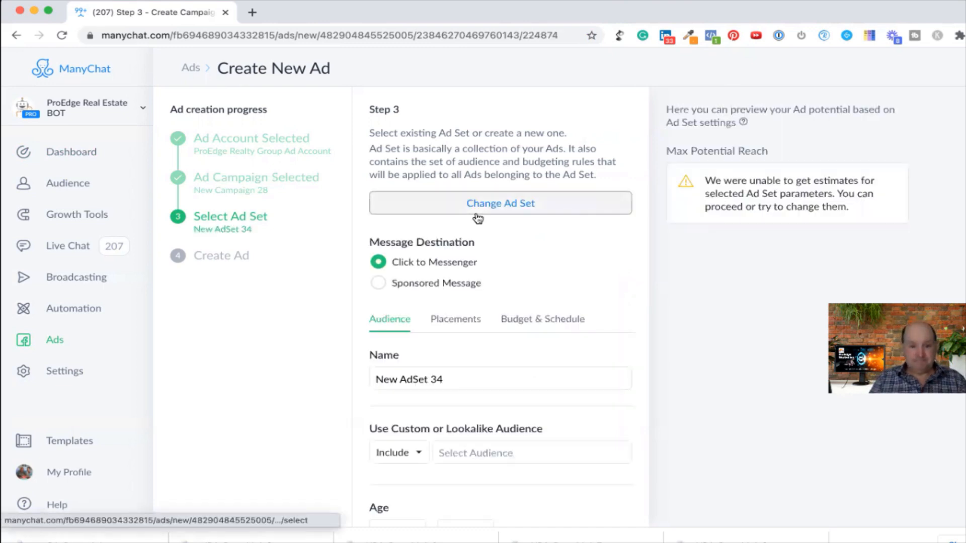
Look through the existing audiences for the ad set and start a new custom audience named Sellers
scroll(471, 312, "down", 4)
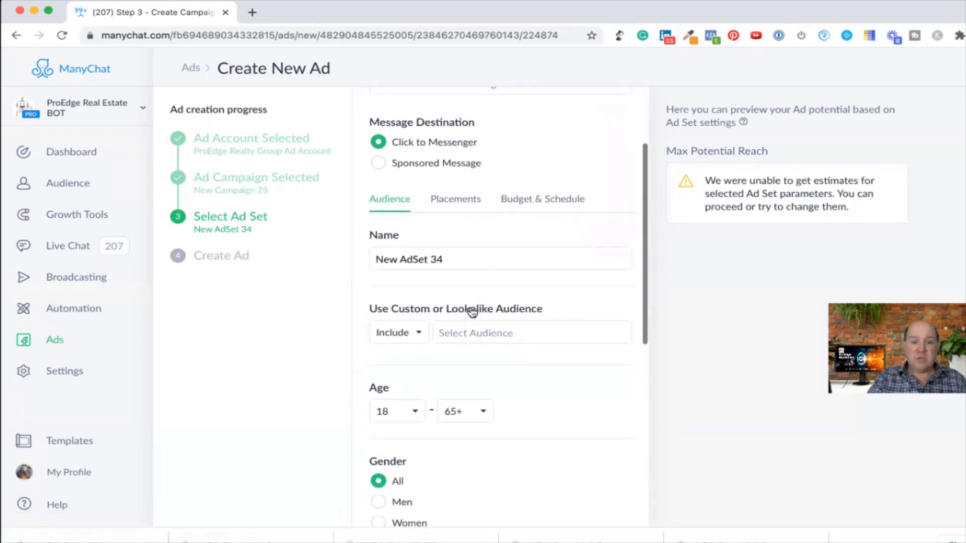
scroll(473, 311, "down", 1)
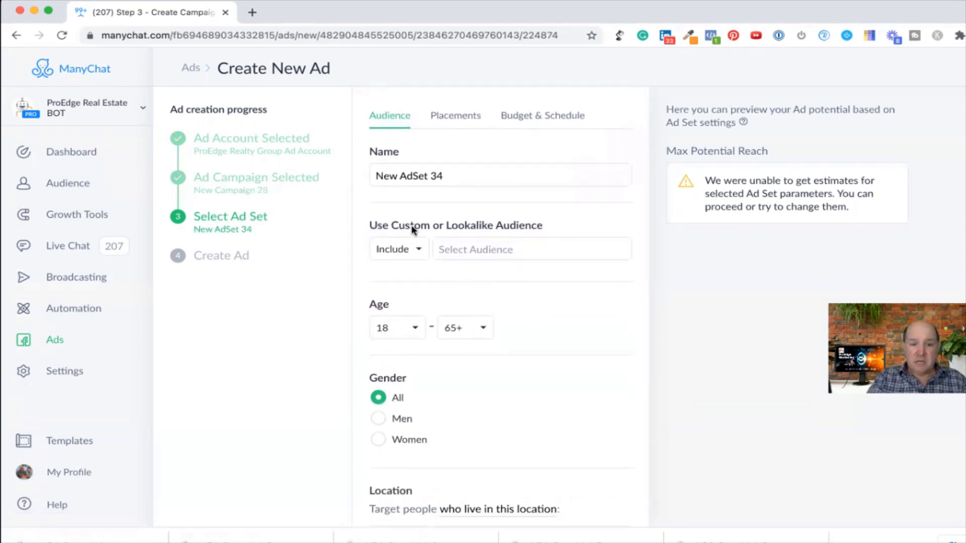
left_click(484, 252)
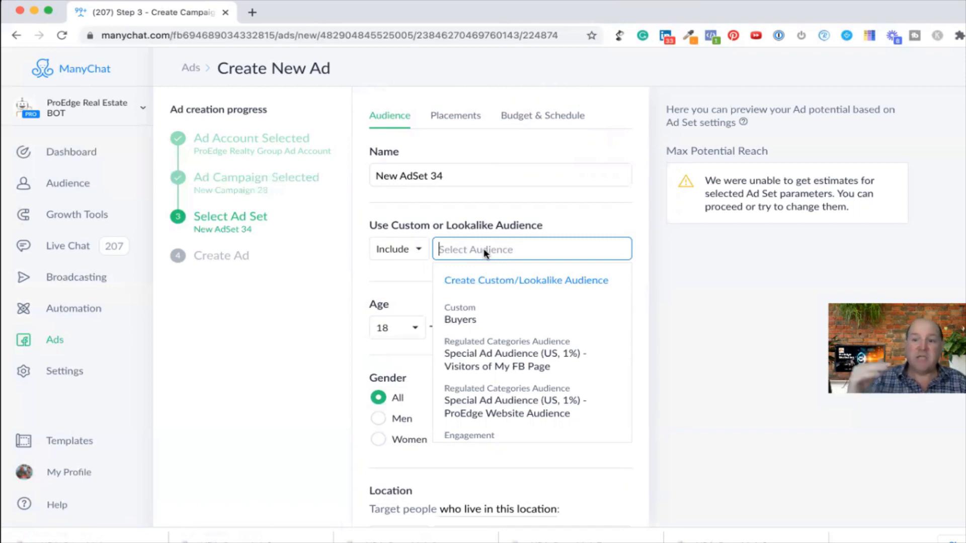
scroll(470, 332, "down", 2)
scroll(470, 332, "down", 2)
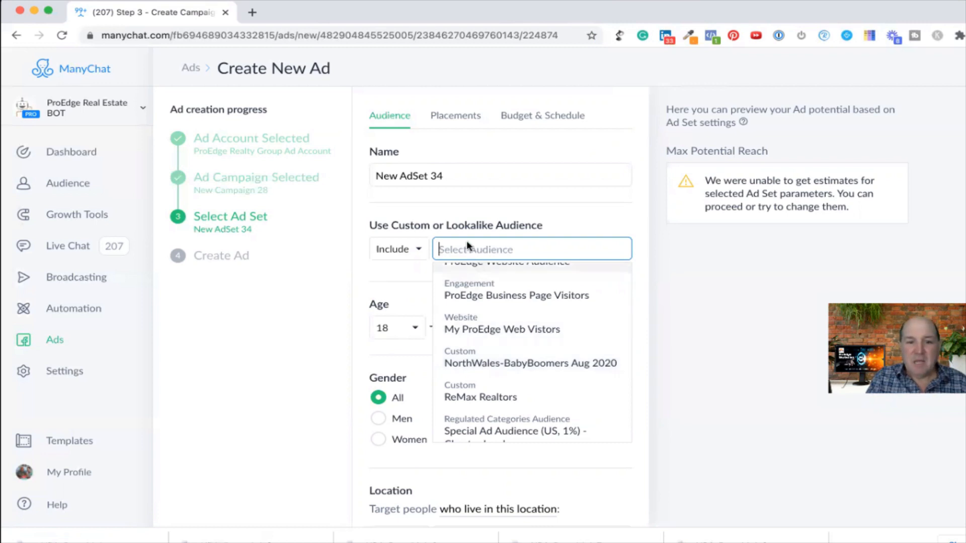
scroll(484, 312, "up", 5)
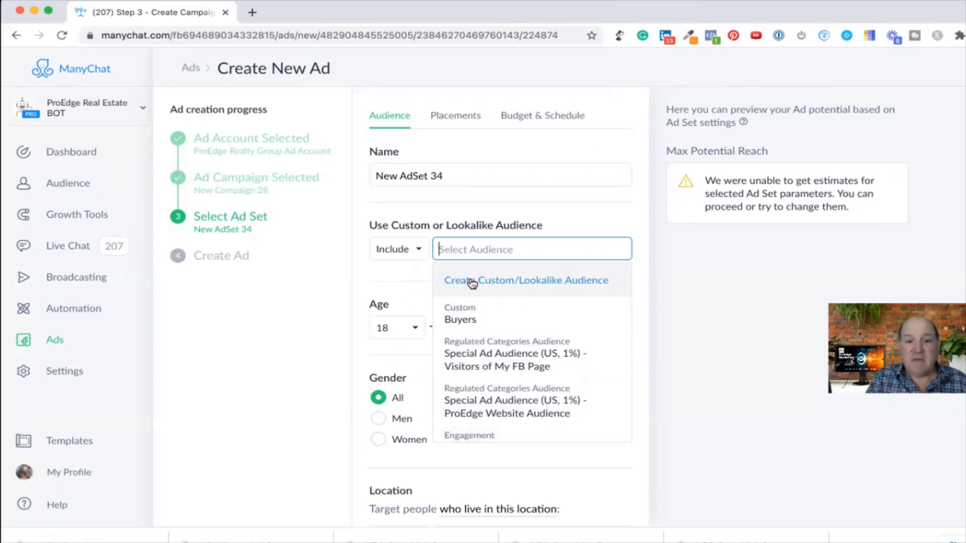
left_click(508, 280)
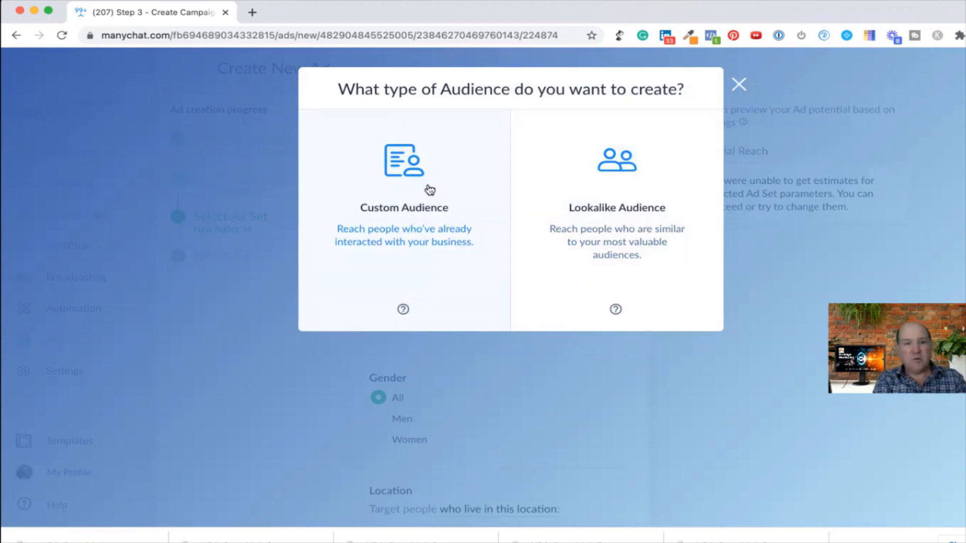
left_click(401, 183)
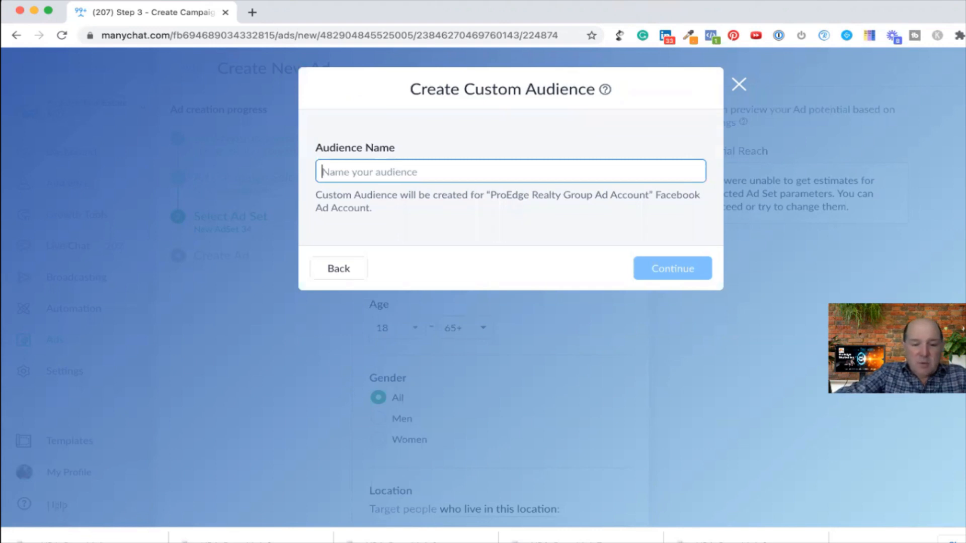
type("Sellers")
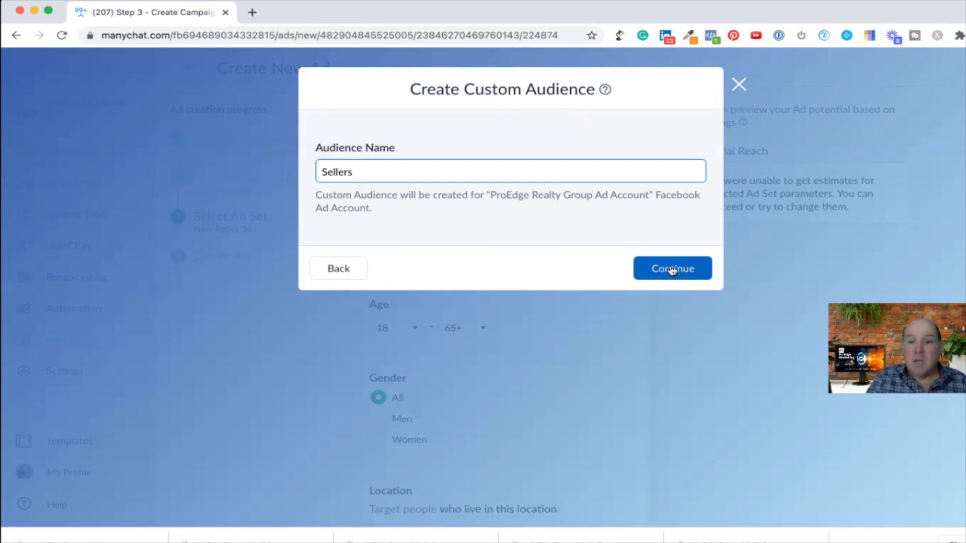
left_click(672, 270)
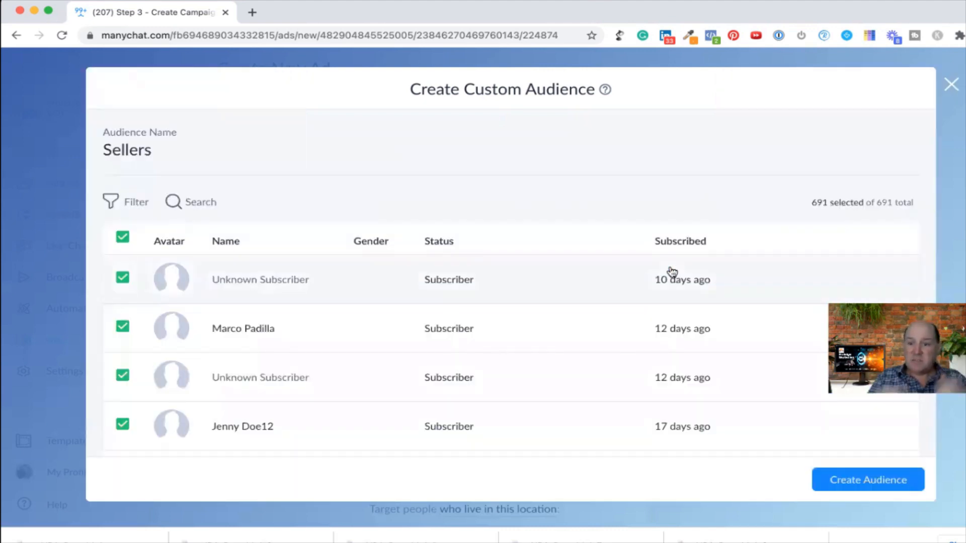
Deselect all subscribers, choose only the second and fourth listed ones, and create the Sellers audience
left_click(122, 237)
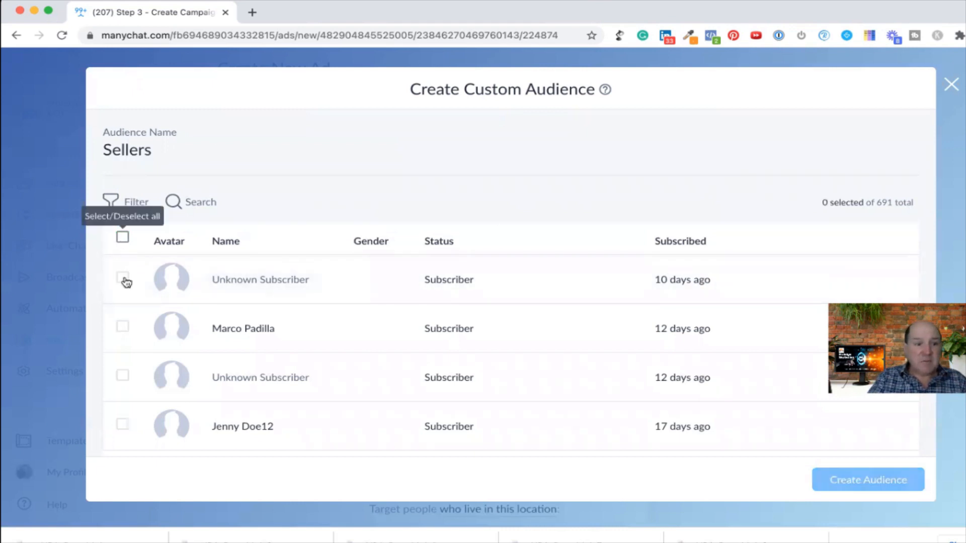
left_click(121, 327)
left_click(120, 424)
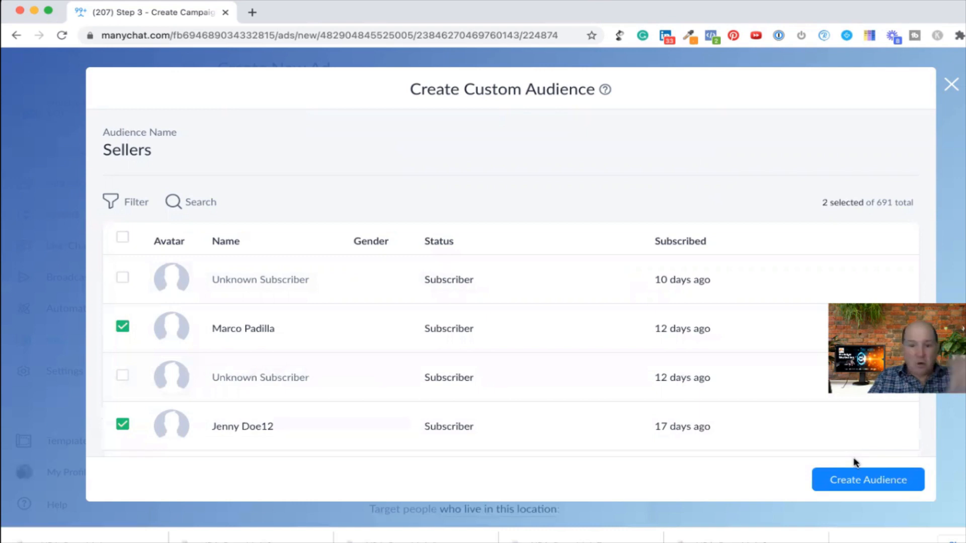
left_click(854, 480)
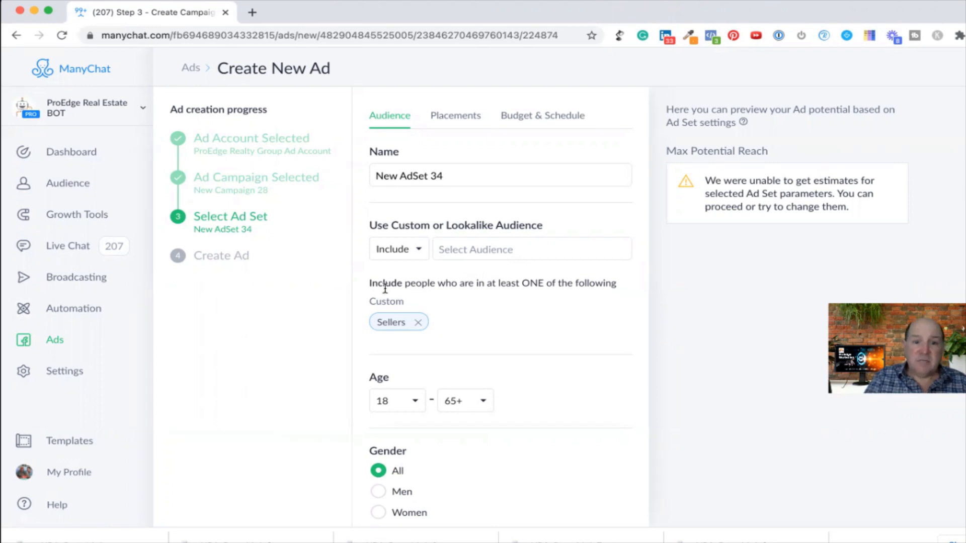
Abort the ad creation and examine the bulk actions available for the selected contacts in Audience
left_click(67, 186)
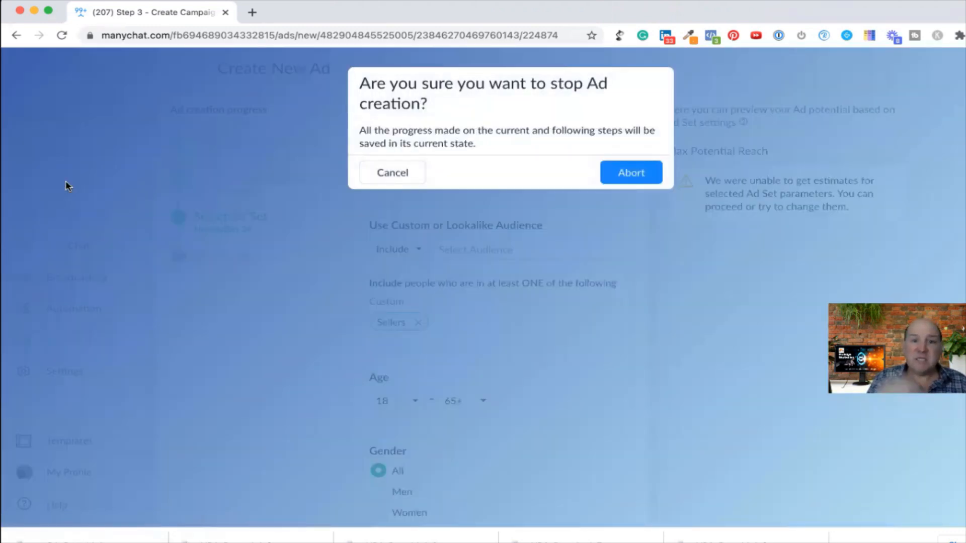
left_click(631, 171)
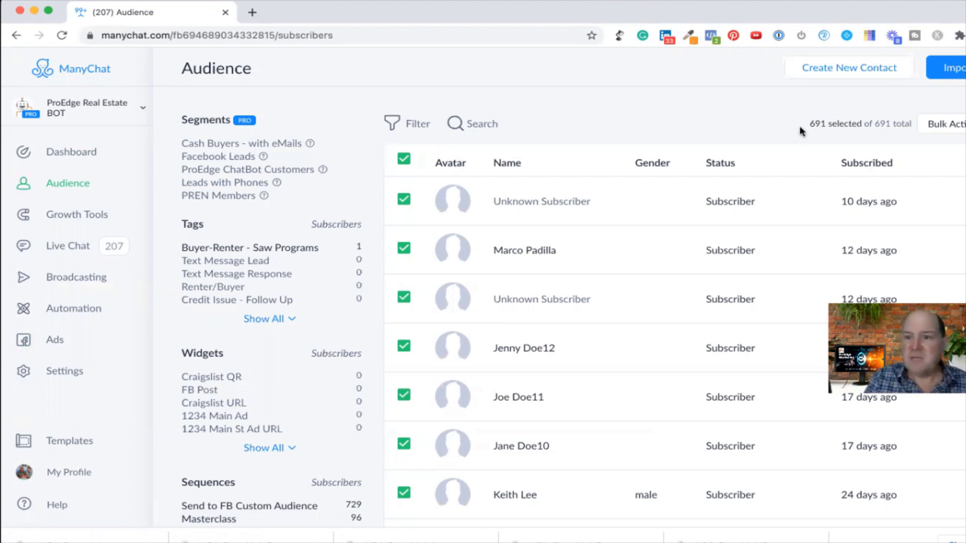
left_click_drag(913, 123, 827, 124)
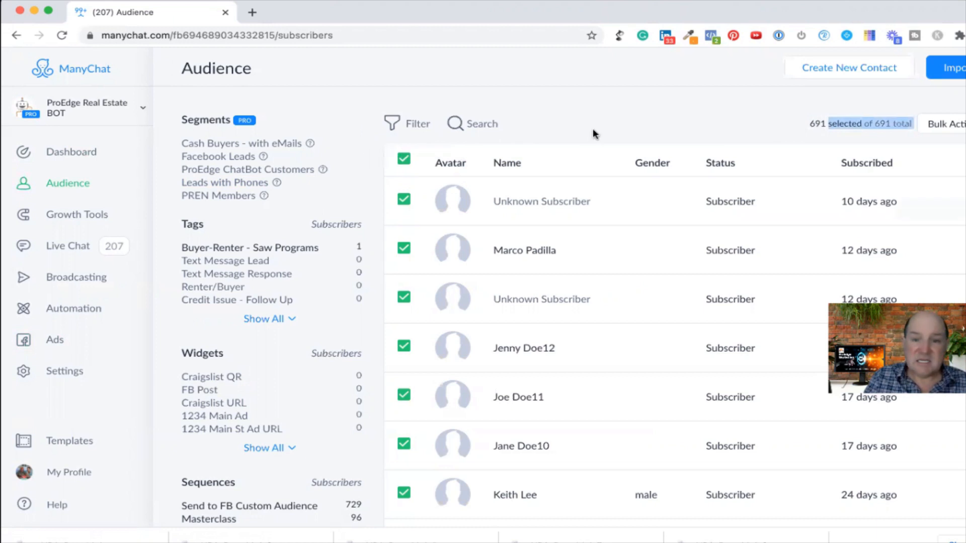
left_click(958, 126)
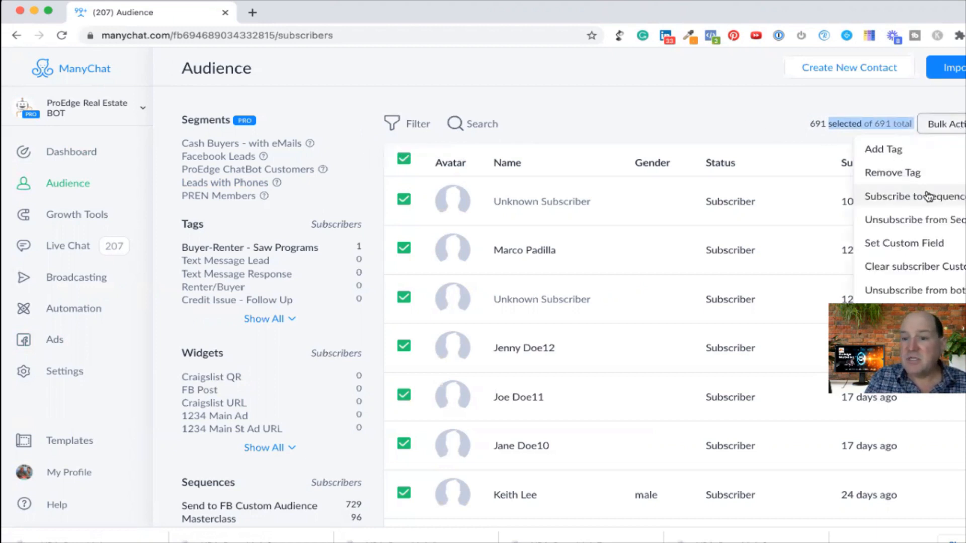
scroll(928, 196, "down", 1)
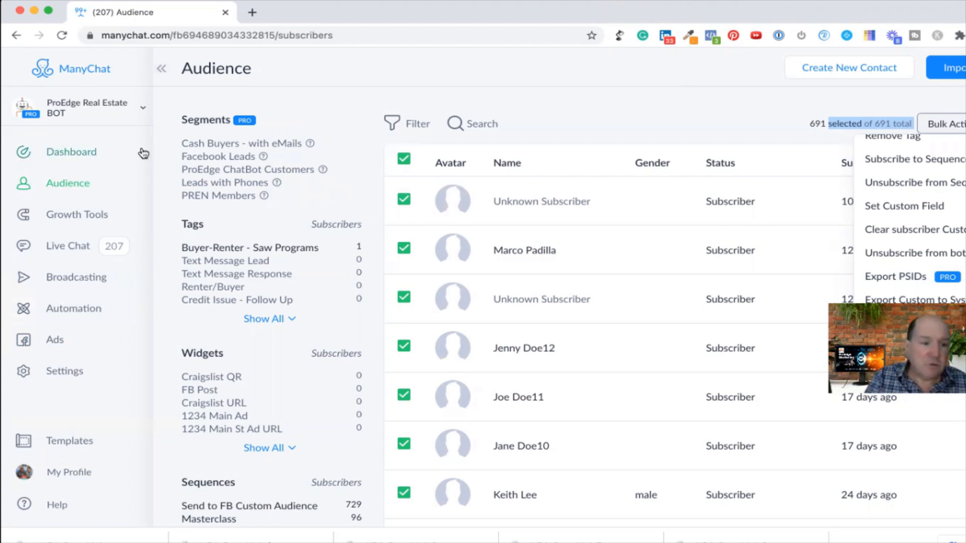
Open the PE - Push Buyers to FB Custom Audience flow and examine its Facebook Custom Audience action
left_click(59, 312)
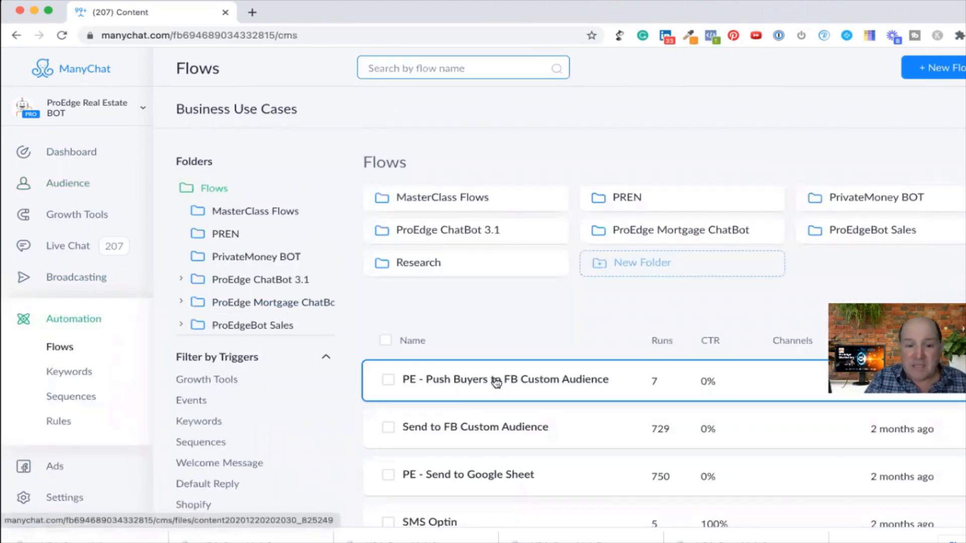
left_click(513, 378)
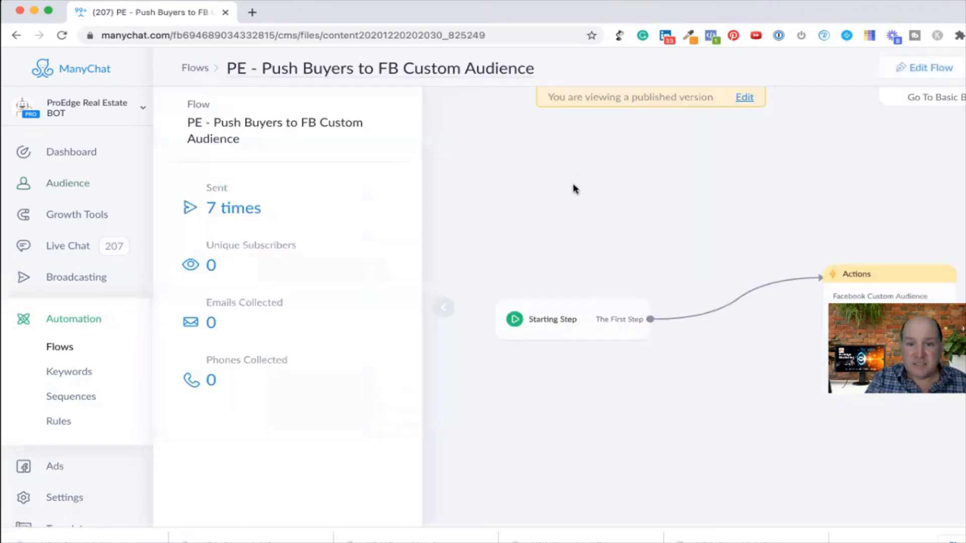
left_click_drag(672, 219, 604, 181)
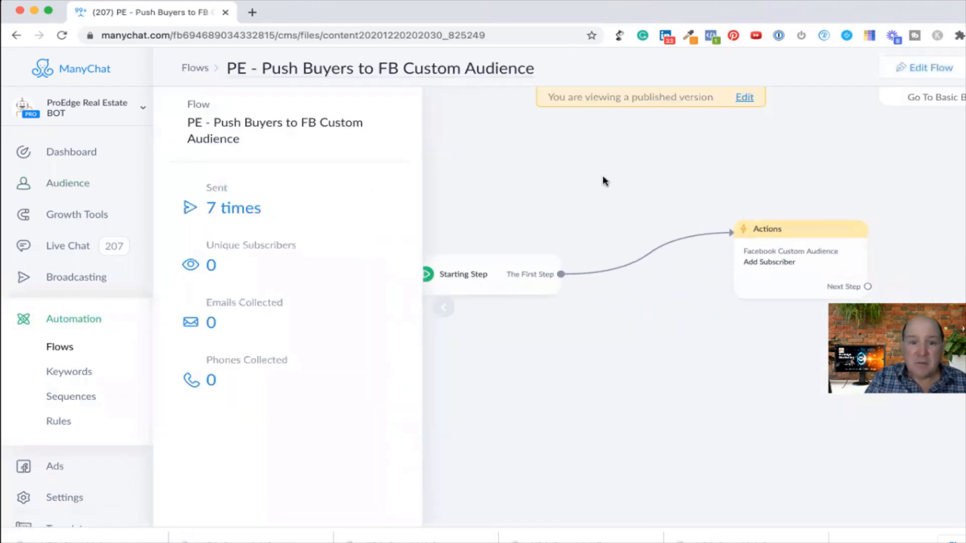
left_click(443, 307)
left_click_drag(603, 308, 450, 309)
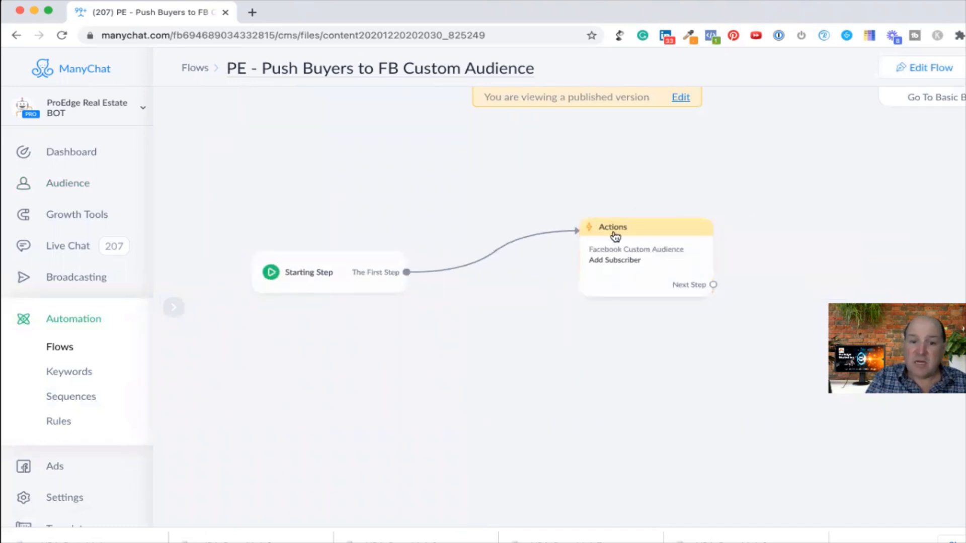
Return to the flow list and create a new flow named Seller Custom Audience
left_click(192, 72)
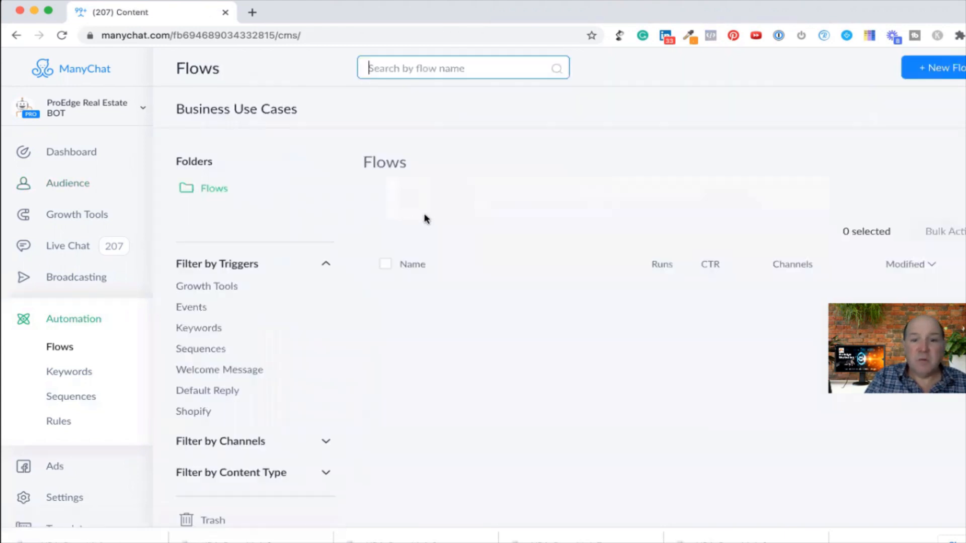
left_click(932, 72)
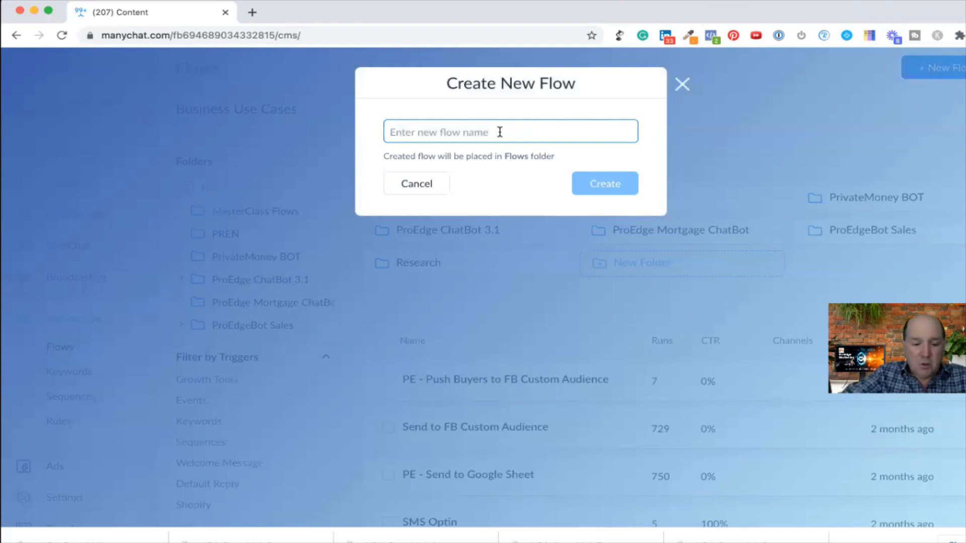
type("Seller Cys")
key("BackSpace")
key("BackSpace")
type("ust")
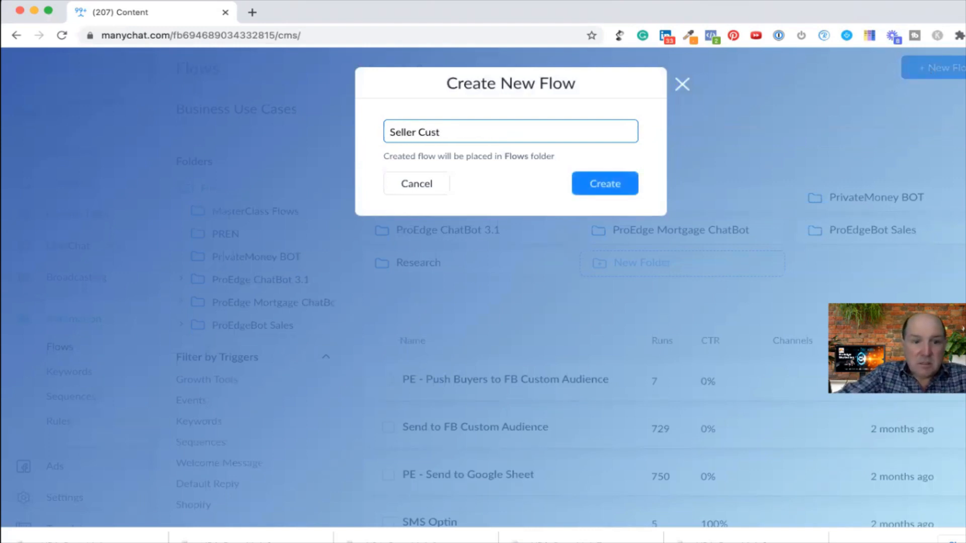
type("om AUdience")
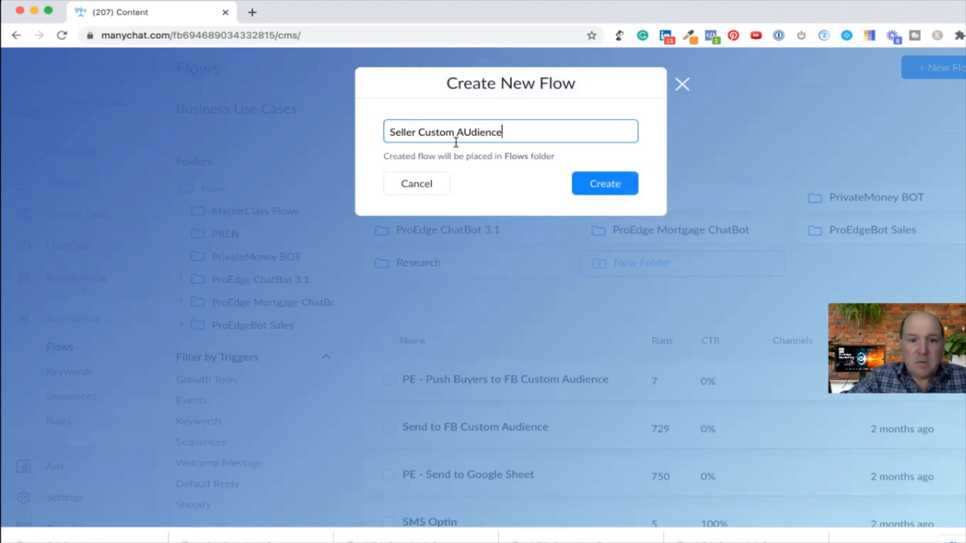
left_click(467, 132)
key("BackSpace")
type("u")
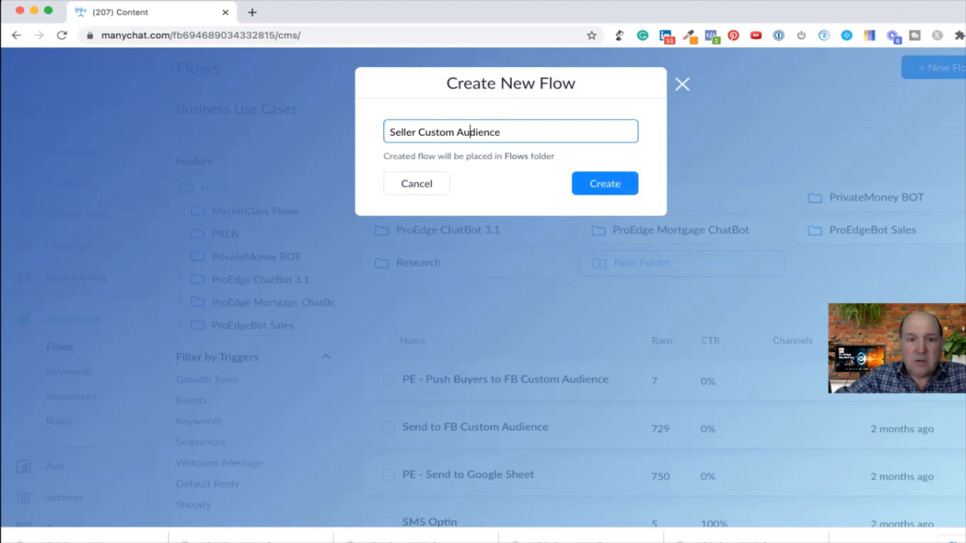
left_click(589, 179)
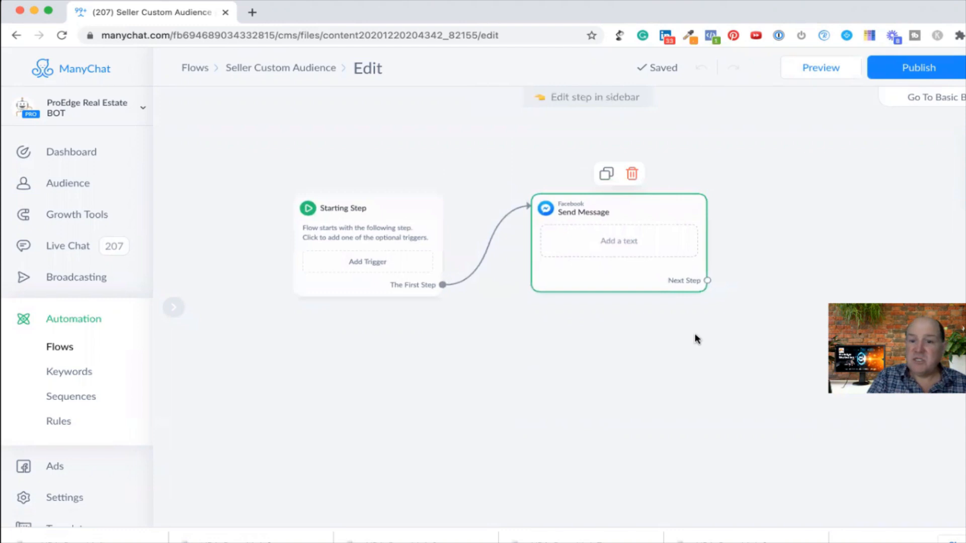
Add an Actions step to the flow and place it beside the starting step, over the Send Message step
left_click(963, 136)
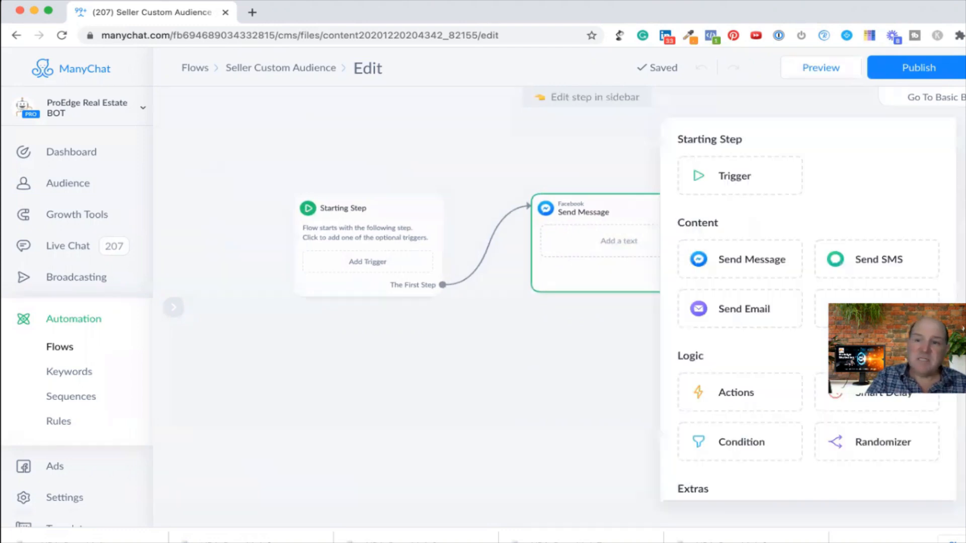
left_click(758, 393)
left_click_drag(668, 347, 551, 249)
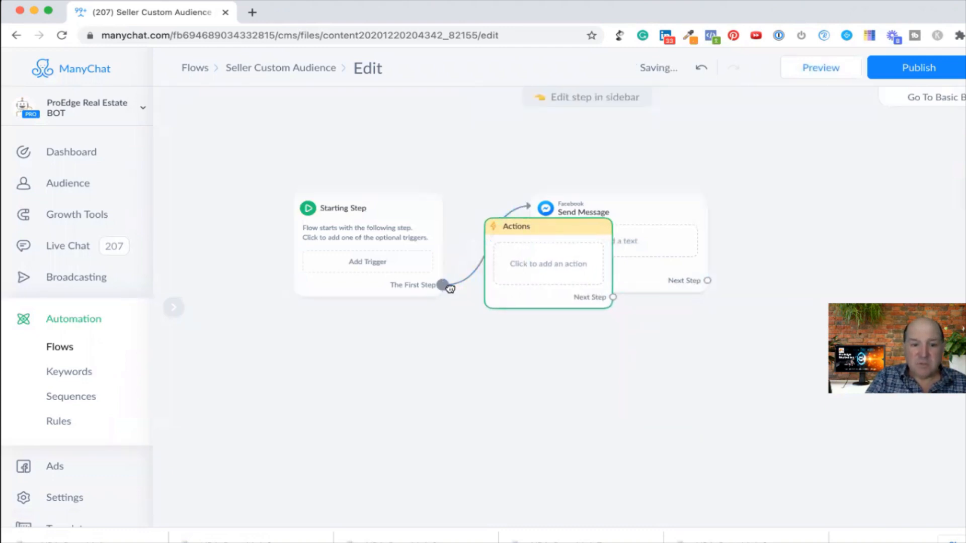
Connect the starting step to the Actions step, delete the Send Message step and move the Actions step into its place
left_click(442, 284)
left_click(529, 251)
left_click(641, 211)
left_click(633, 174)
left_click(571, 239)
left_click_drag(571, 239, 636, 207)
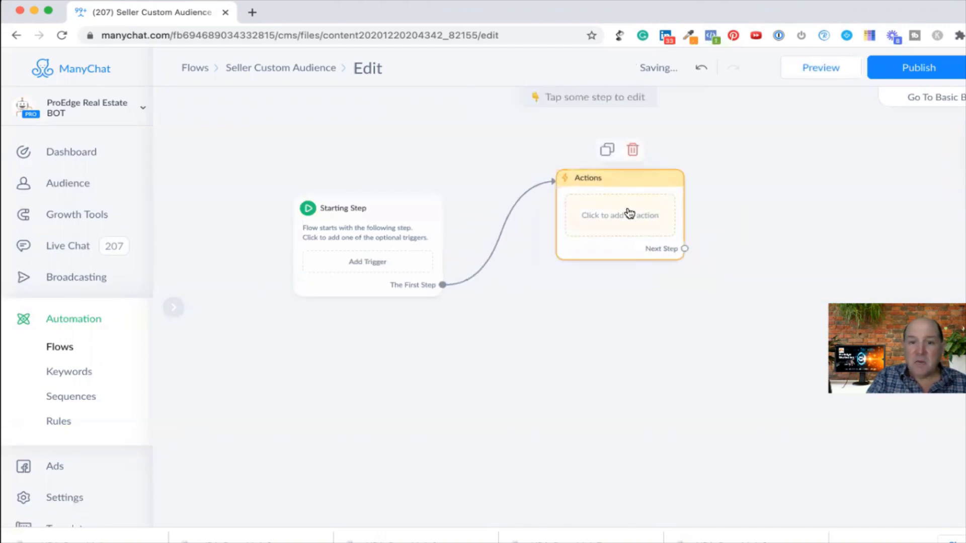
Add an Add Tag action to the Actions step with a new tag named Sent to FB Seller Audience
left_click(626, 215)
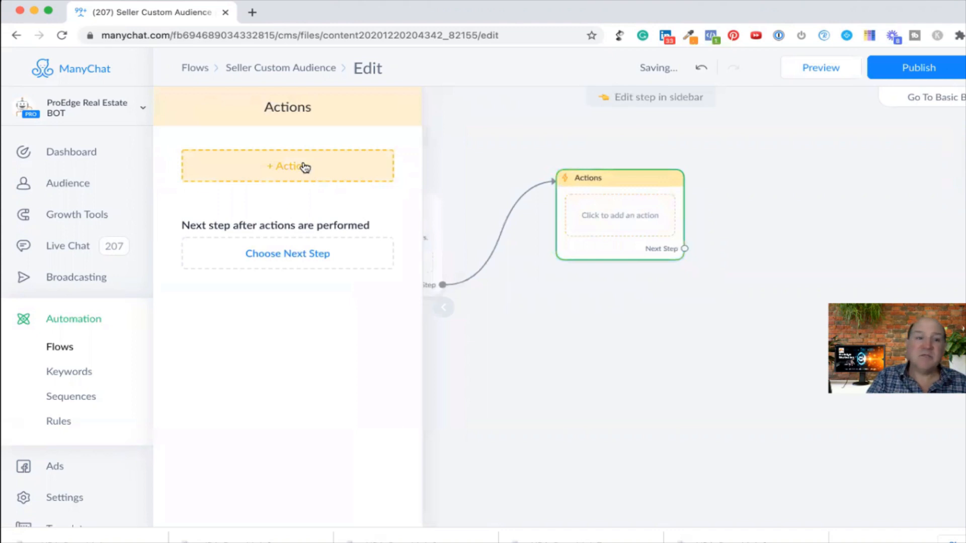
left_click(297, 167)
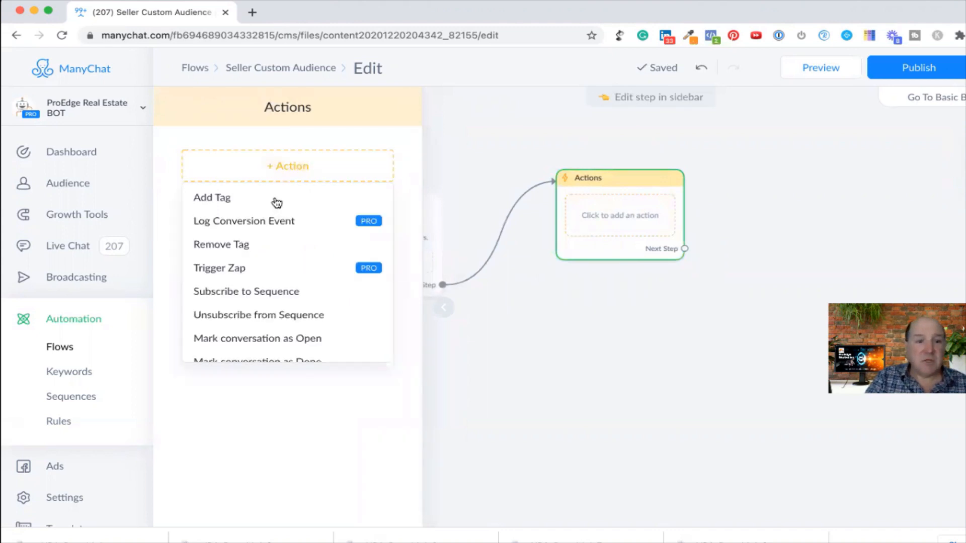
left_click(251, 194)
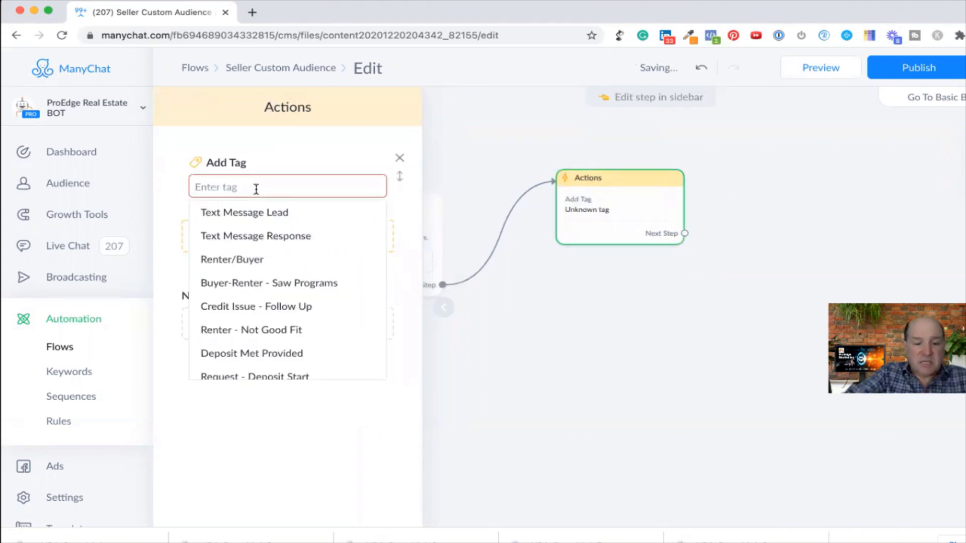
type("Sent to ")
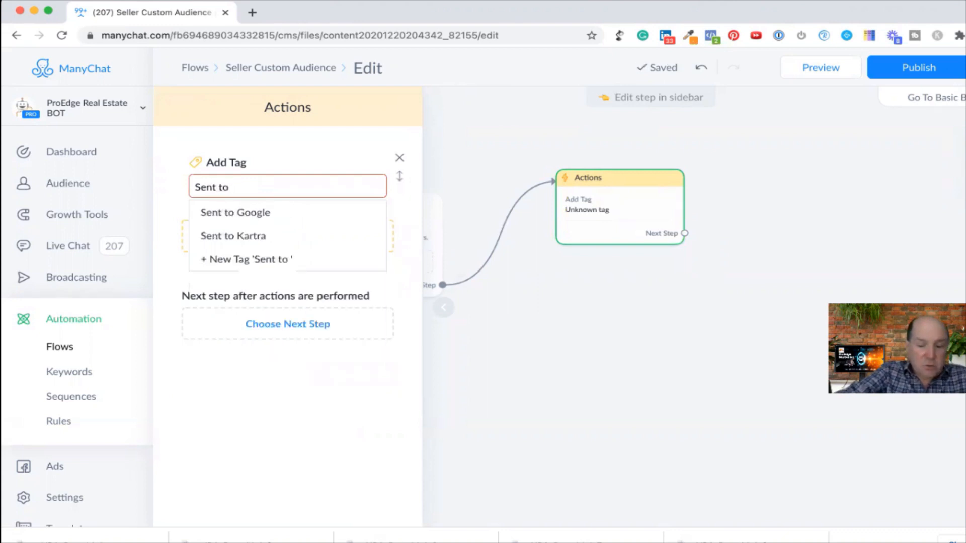
type("FB Seller Au")
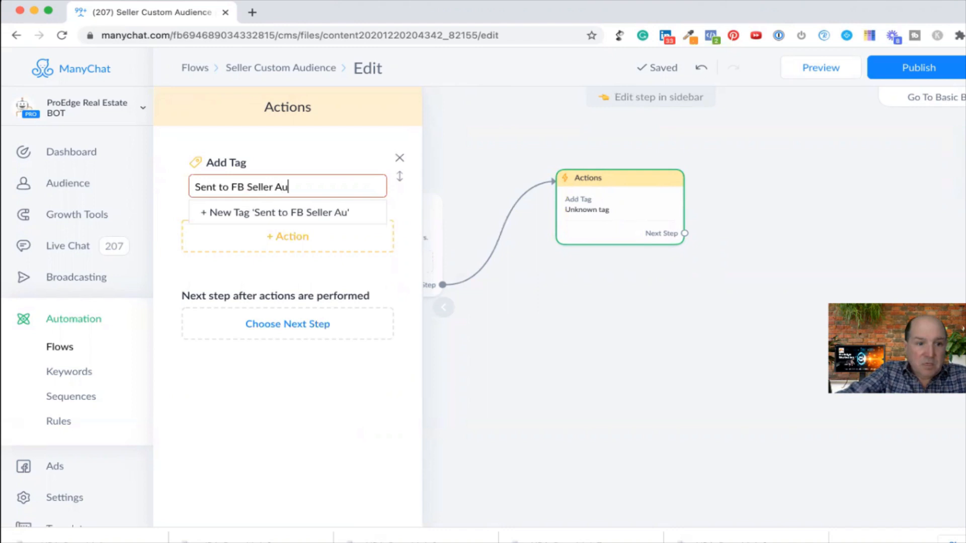
type("dience")
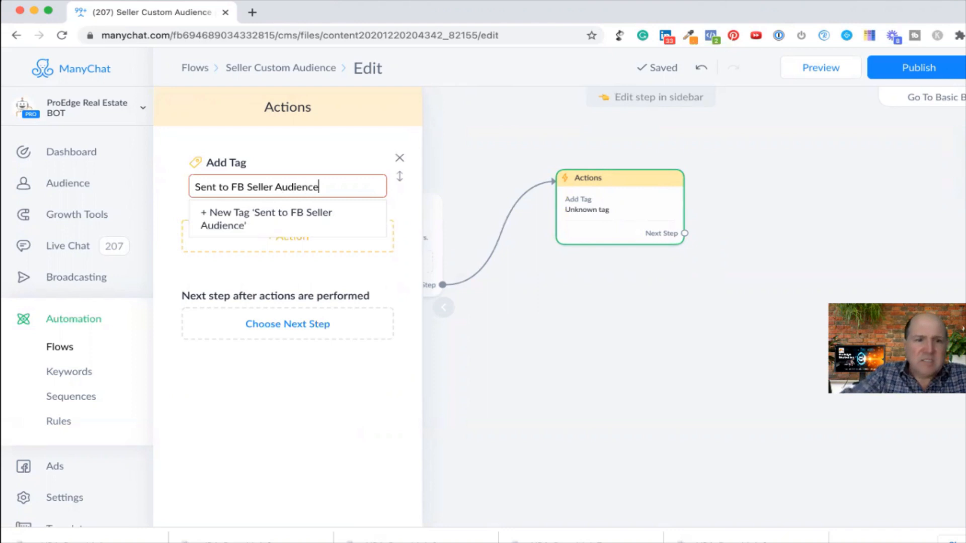
left_click(249, 222)
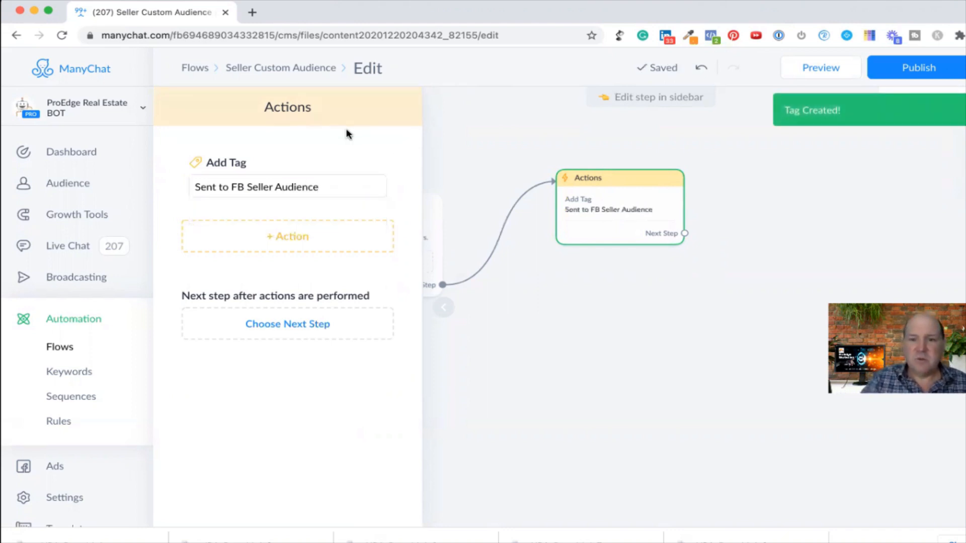
Add a Facebook Custom Audience action adding subscribers to the Sellers audience of ProEdge Realty Group Ad Account, and publish the flow
left_click(268, 237)
scroll(262, 297, "down", 10)
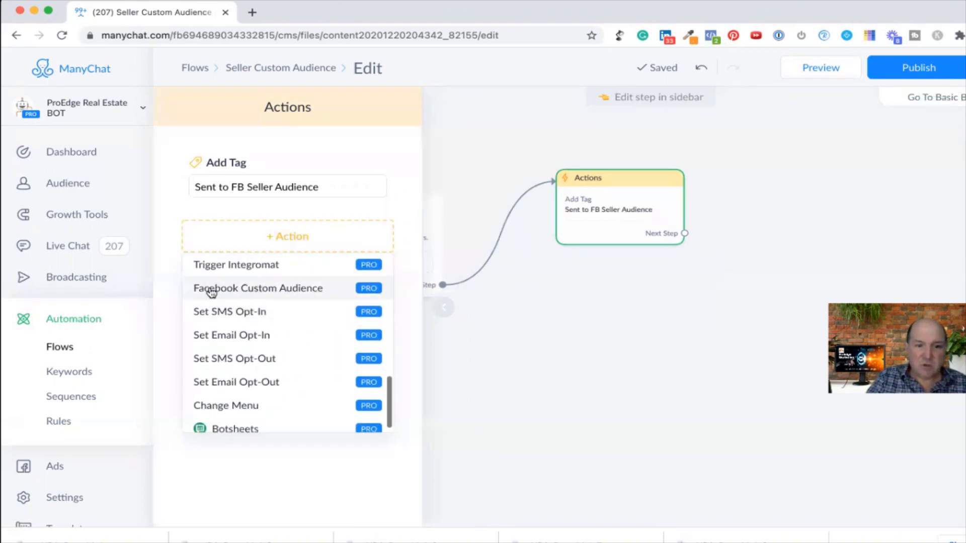
left_click(246, 288)
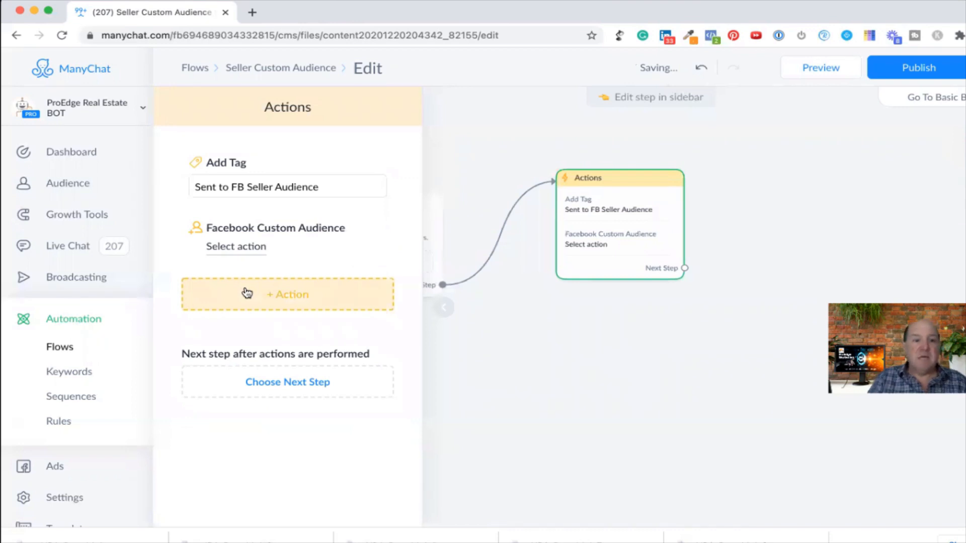
left_click(234, 246)
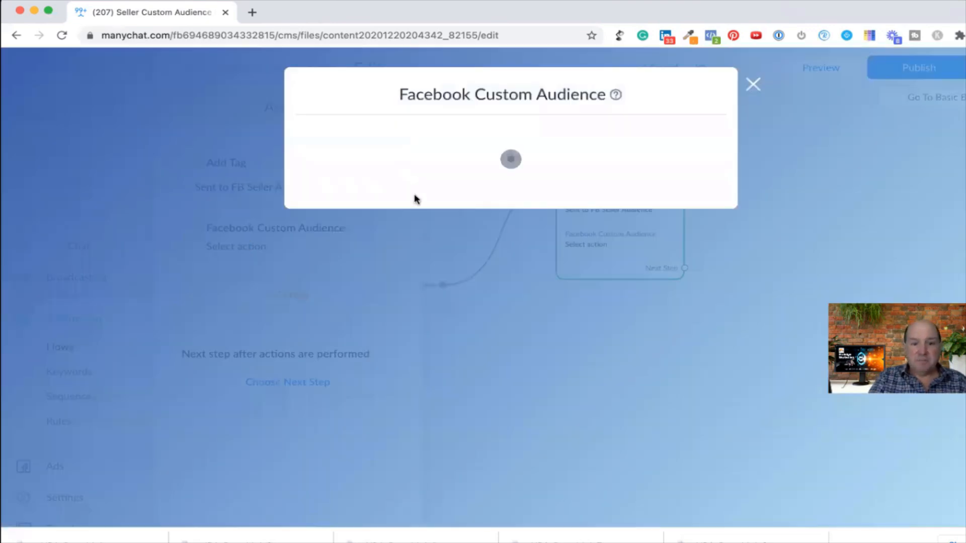
left_click(427, 263)
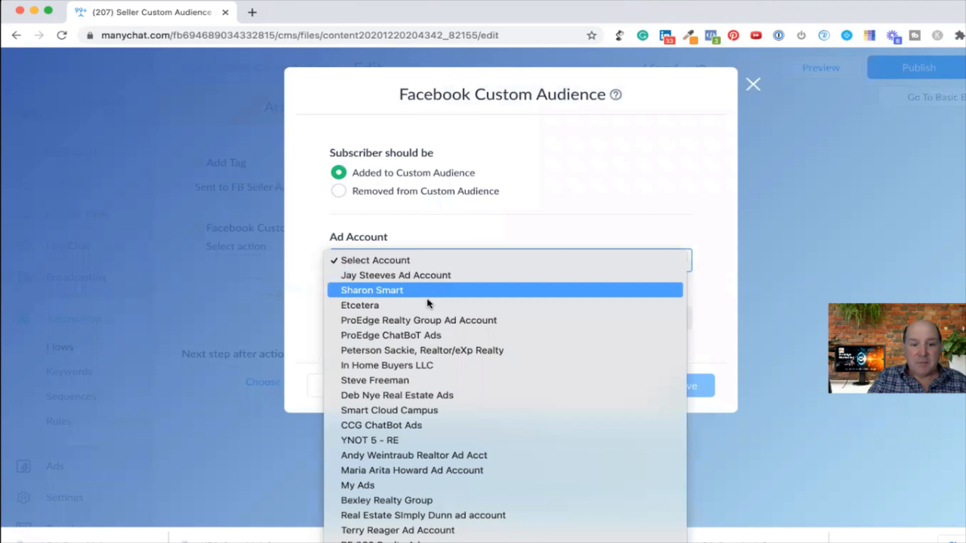
left_click(427, 320)
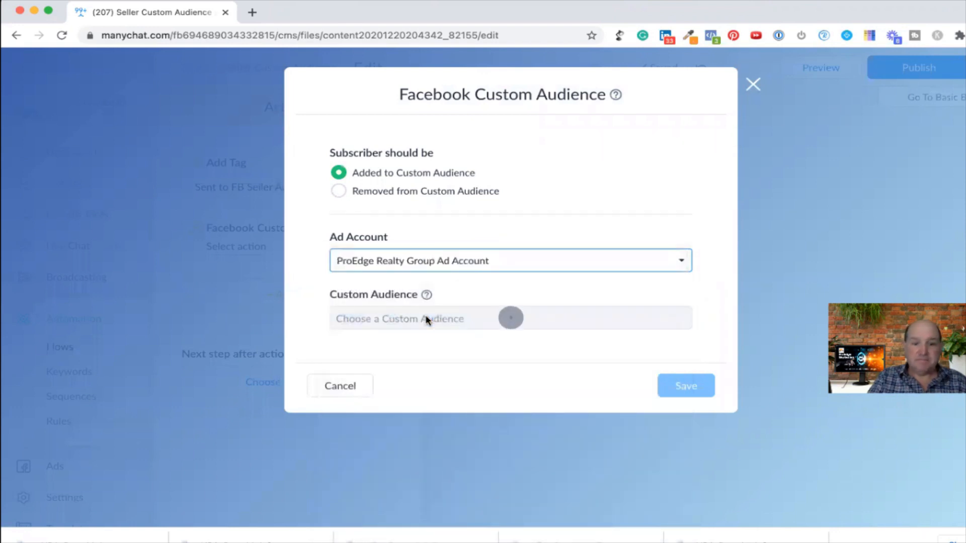
left_click(453, 321)
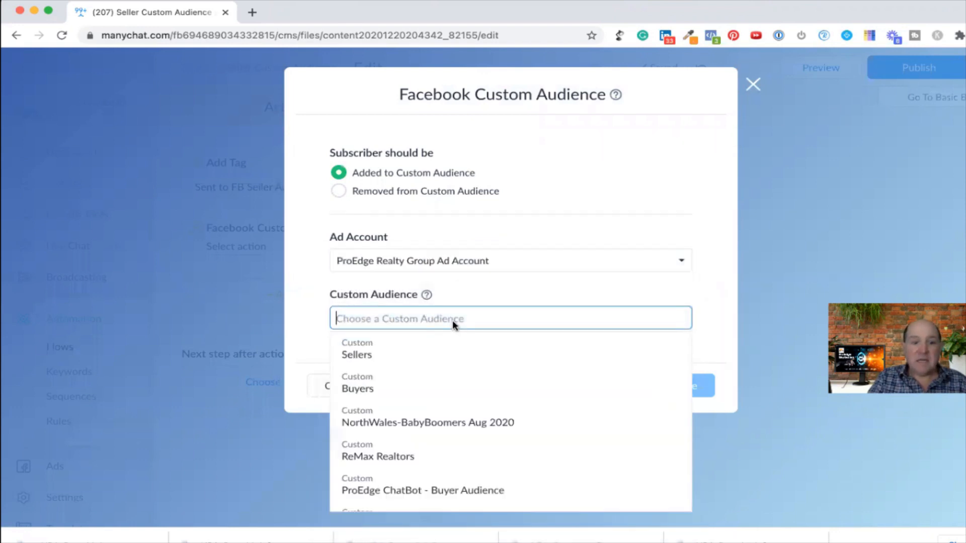
left_click(366, 356)
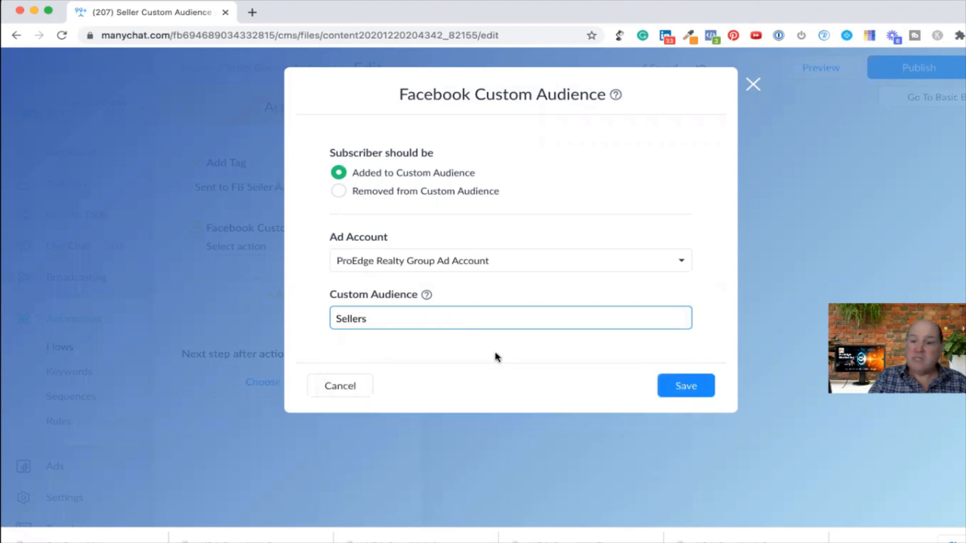
left_click(679, 386)
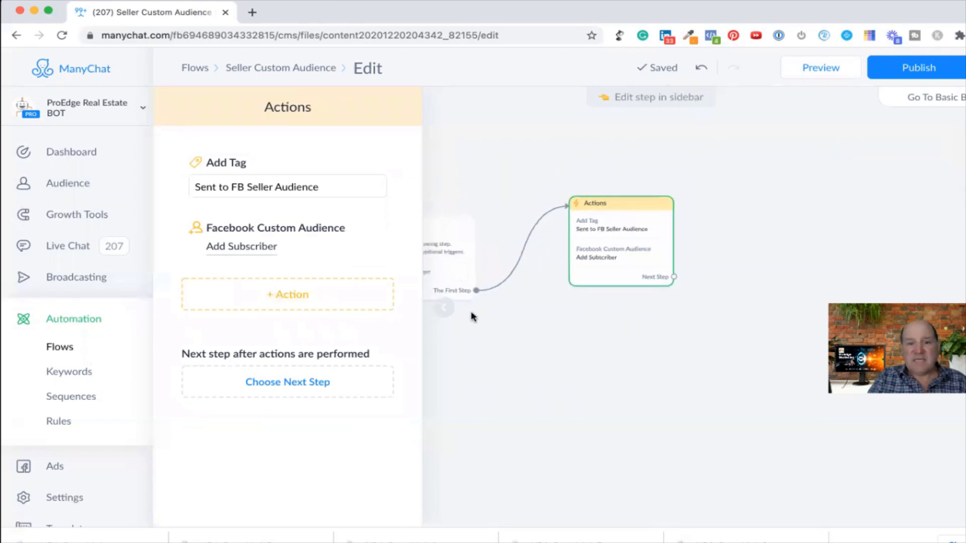
left_click(444, 308)
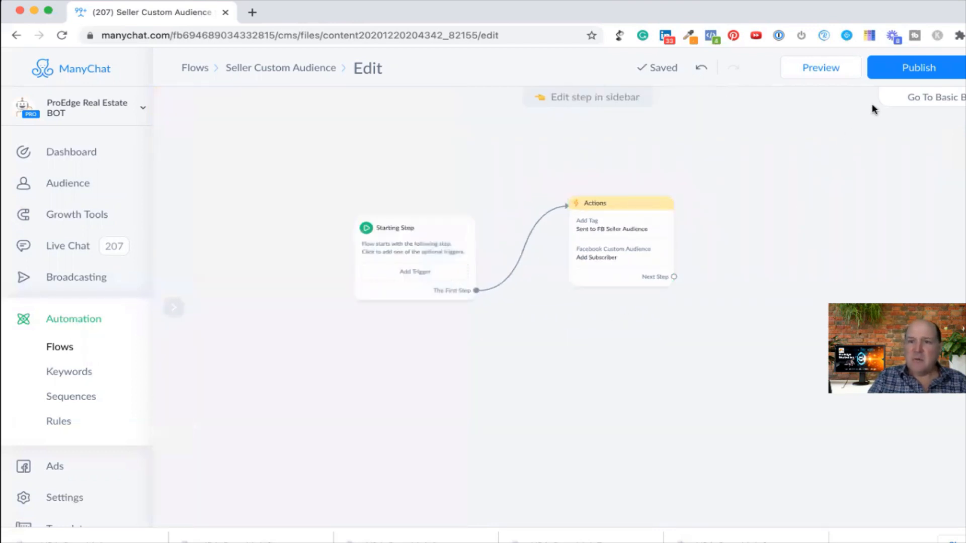
left_click(911, 67)
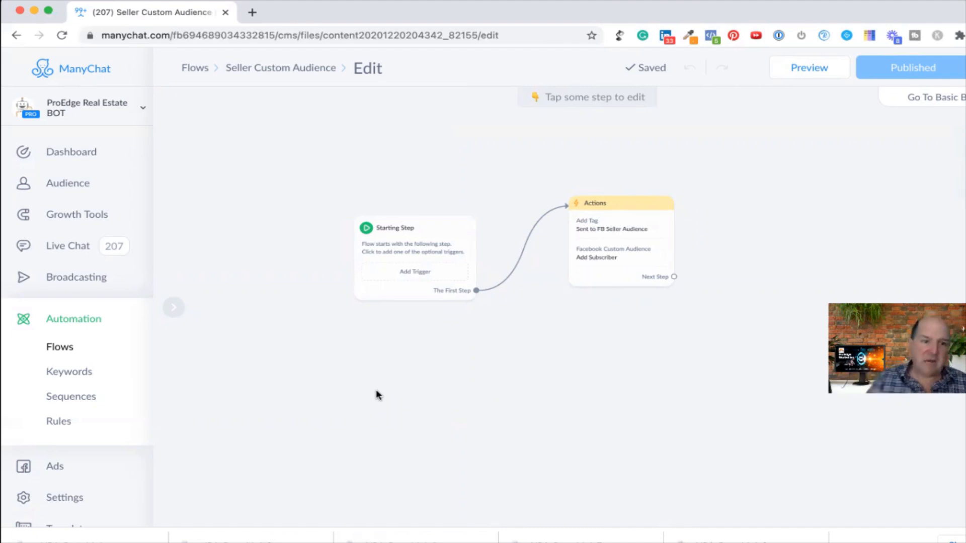
Create a new sequence named Seller FB
left_click(76, 397)
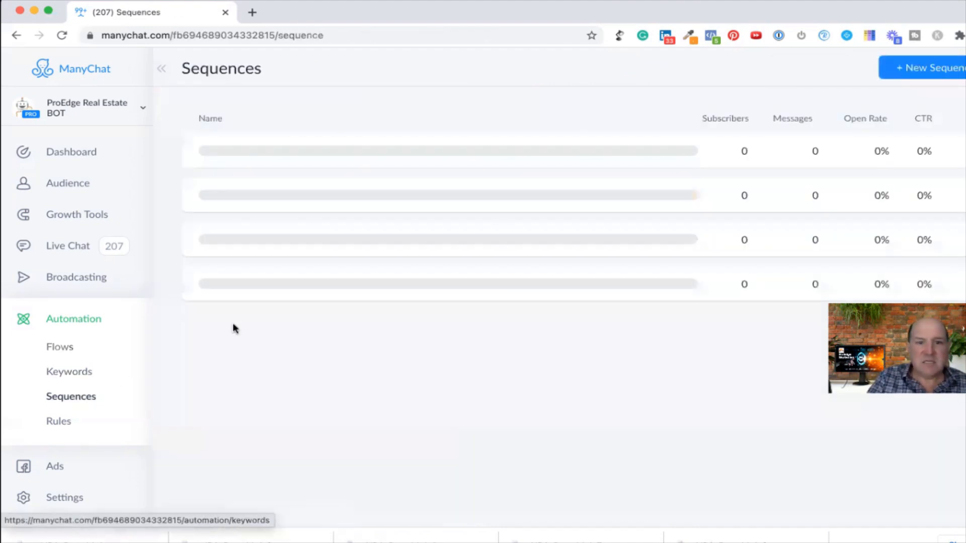
left_click(898, 67)
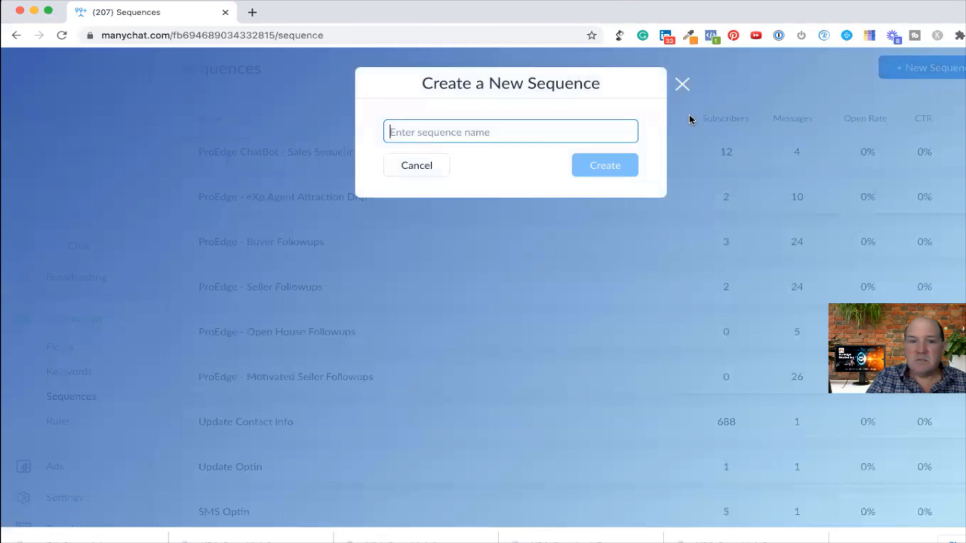
type("See")
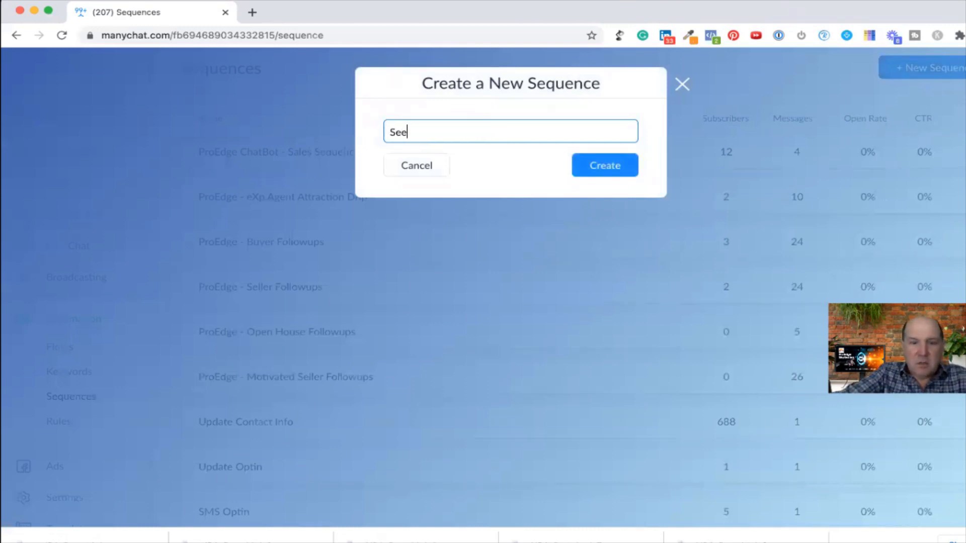
type("ler FB")
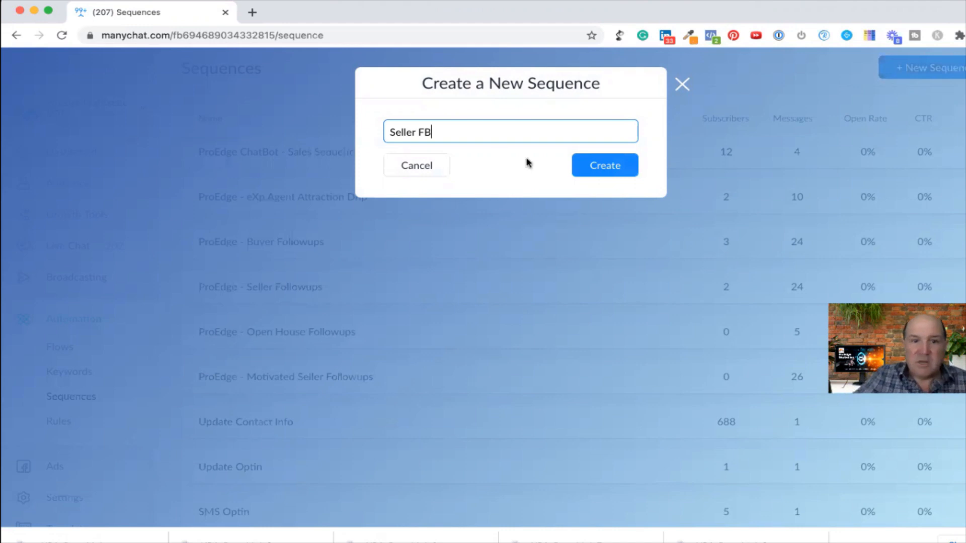
left_click(587, 165)
left_click(531, 150)
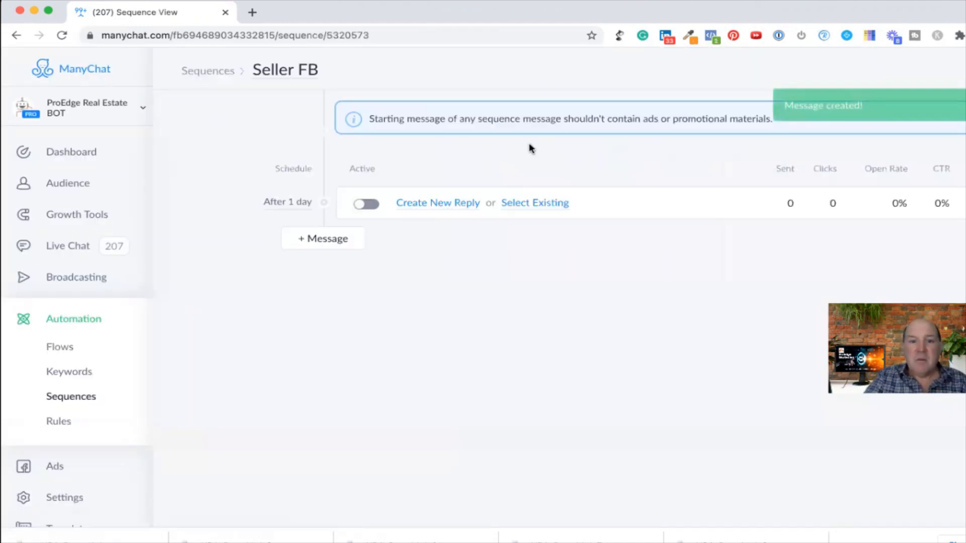
Attach the existing Seller Custom Audience flow to the sequence's first message and activate that message
left_click(521, 205)
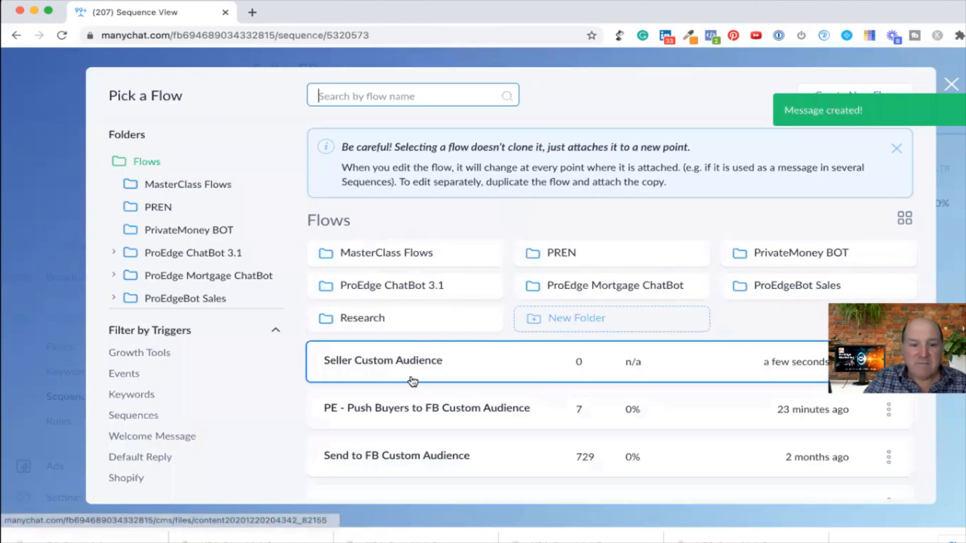
left_click(397, 358)
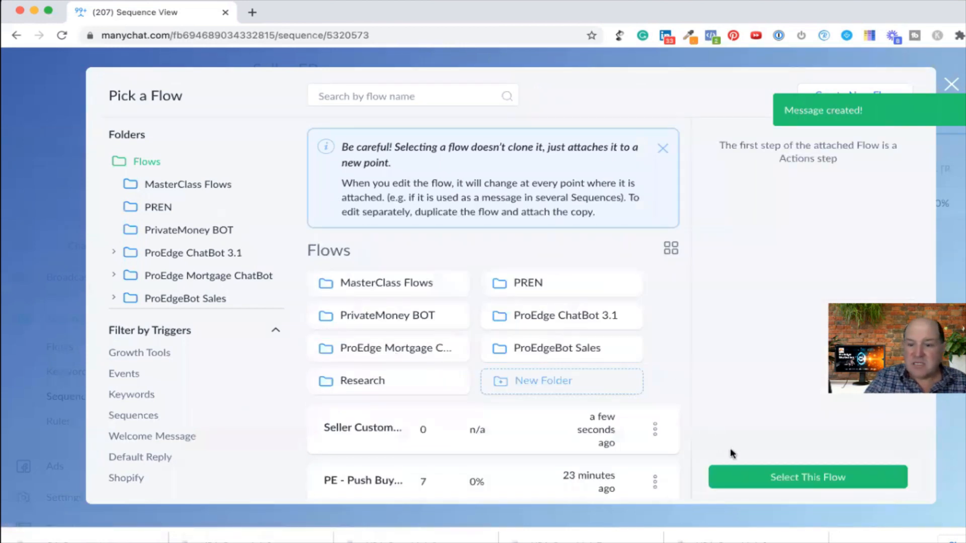
left_click(748, 477)
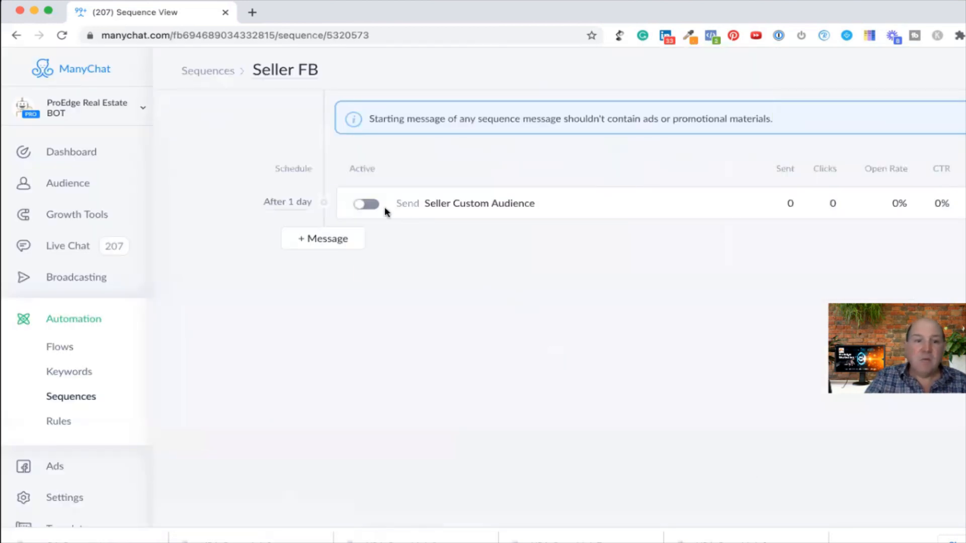
left_click(367, 203)
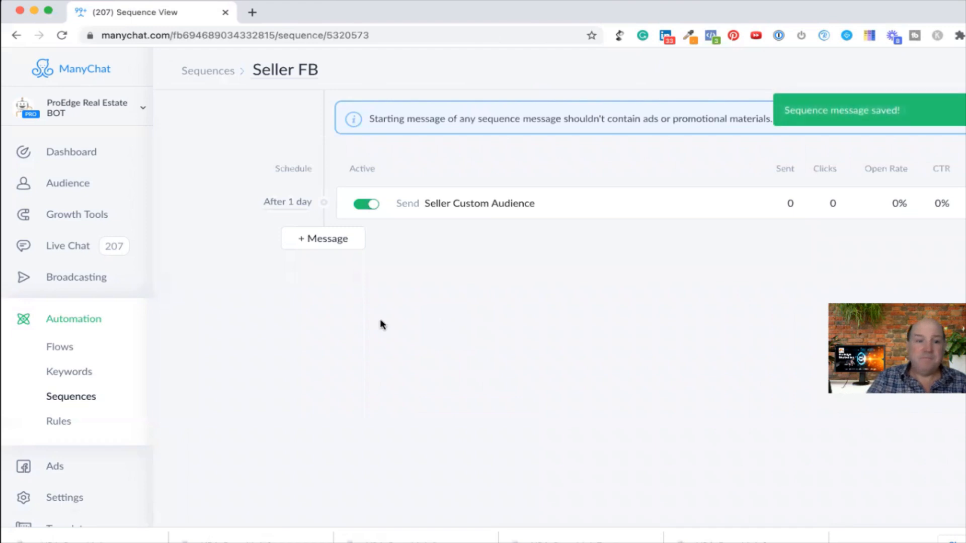
Schedule the Seller Custom Audience message to be sent immediately after subscription and save the schedule
left_click(281, 201)
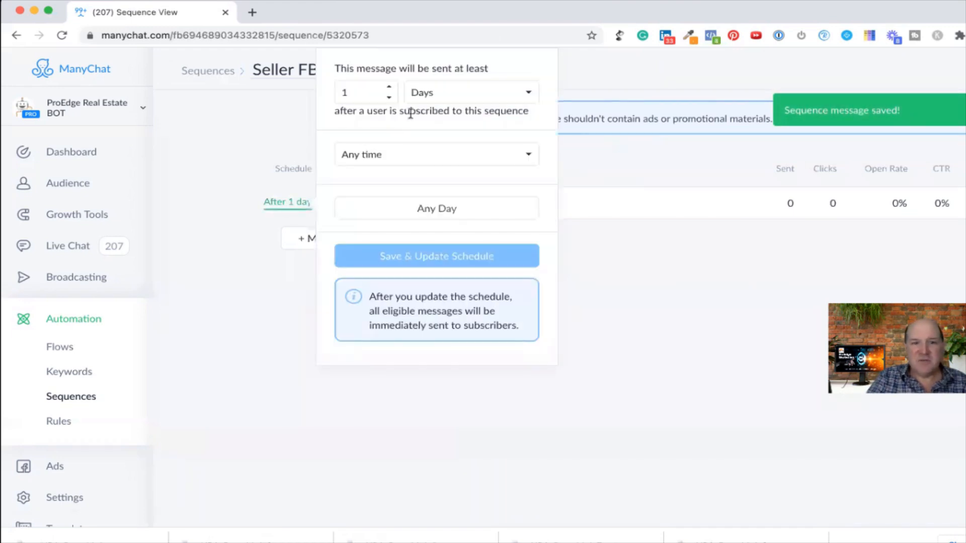
left_click(436, 94)
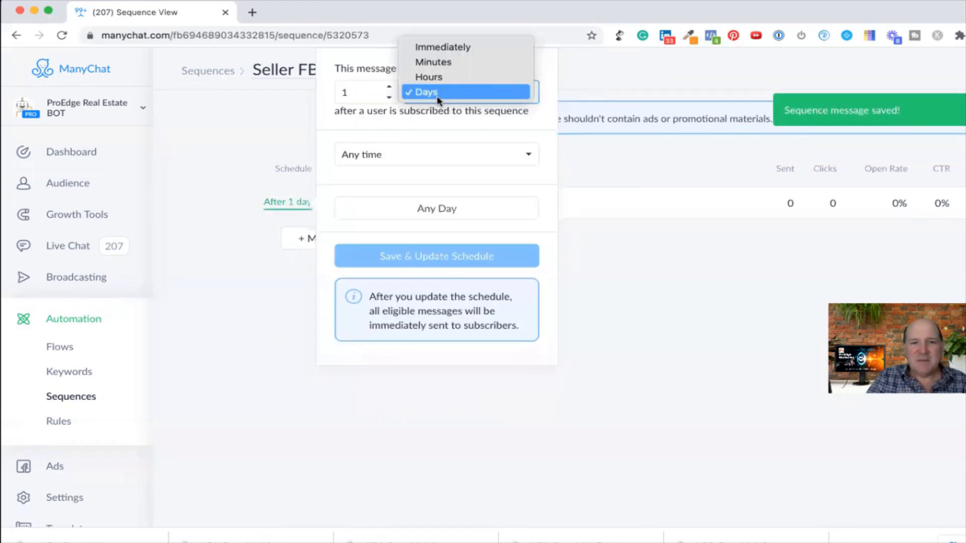
left_click(445, 51)
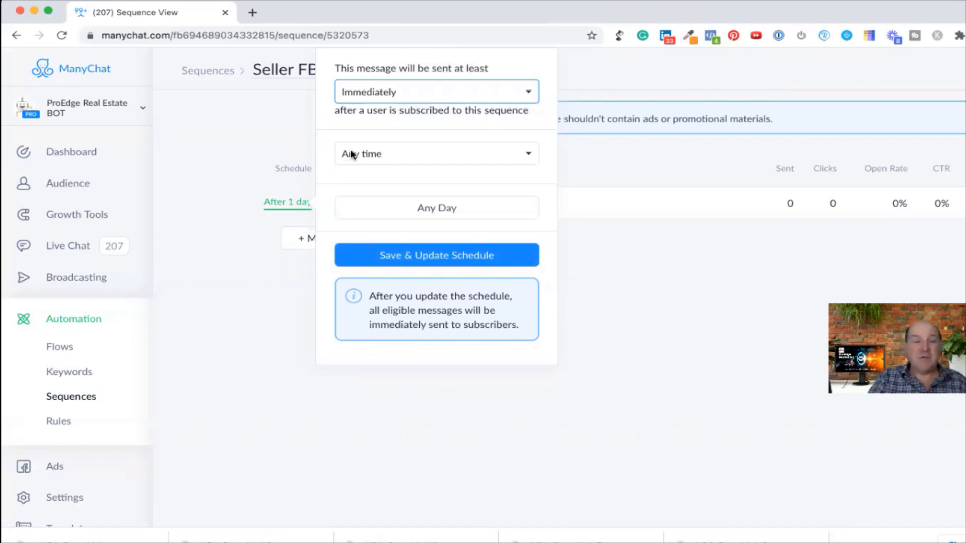
left_click(446, 257)
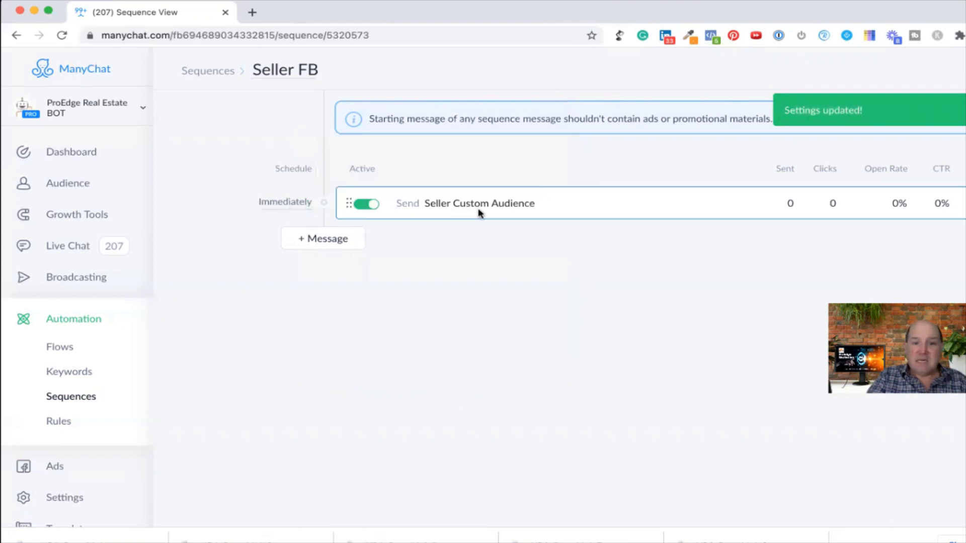
Bulk-subscribe all the selected contacts in the Audience list to the Seller FB sequence
left_click(70, 185)
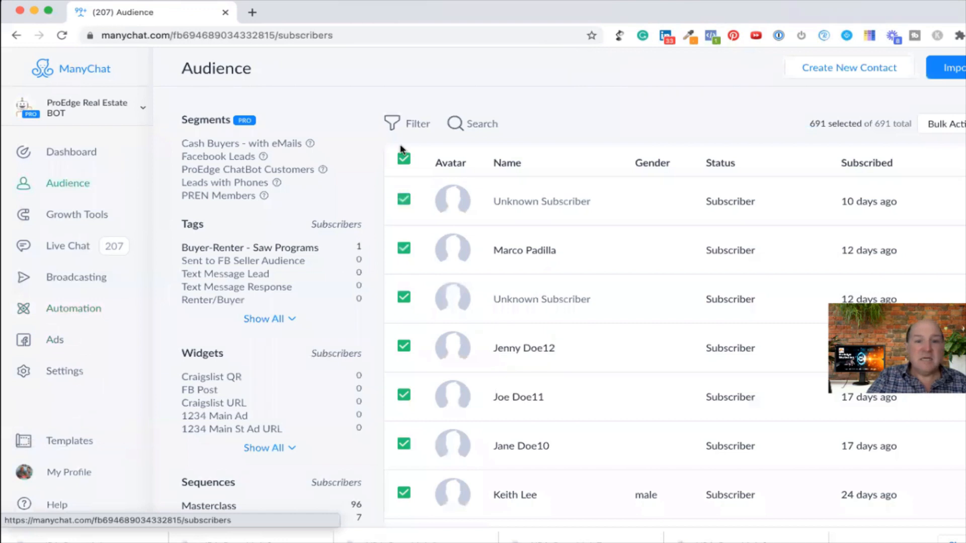
left_click(950, 127)
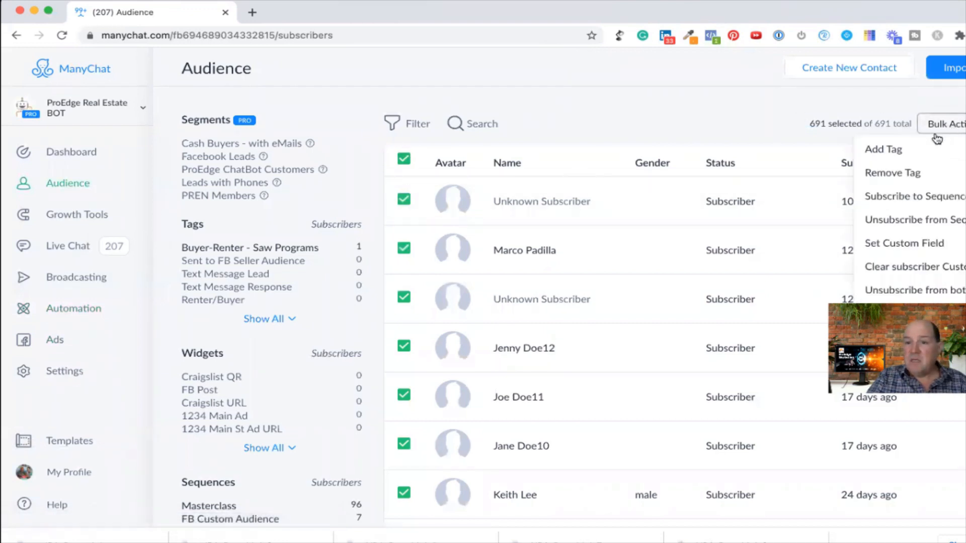
scroll(898, 177, "down", 1)
left_click(895, 174)
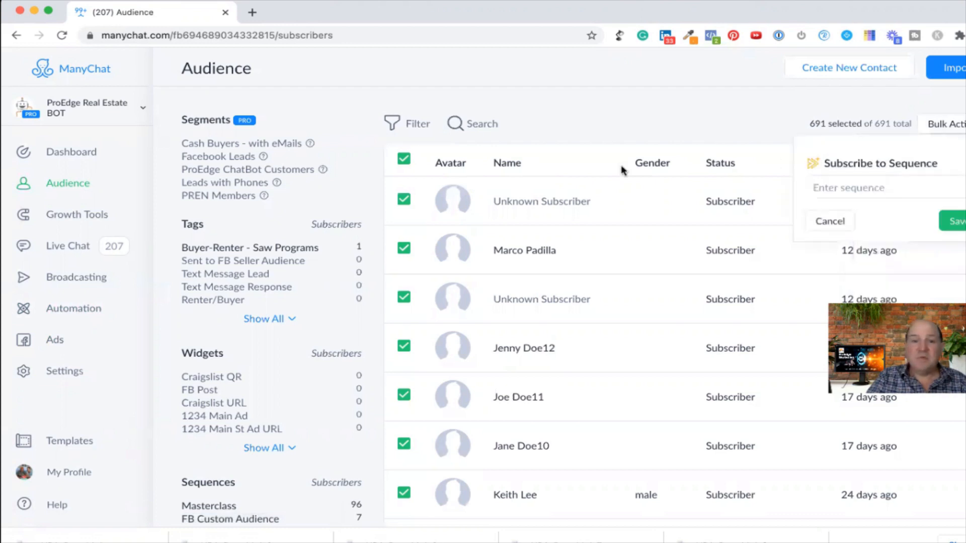
left_click(838, 190)
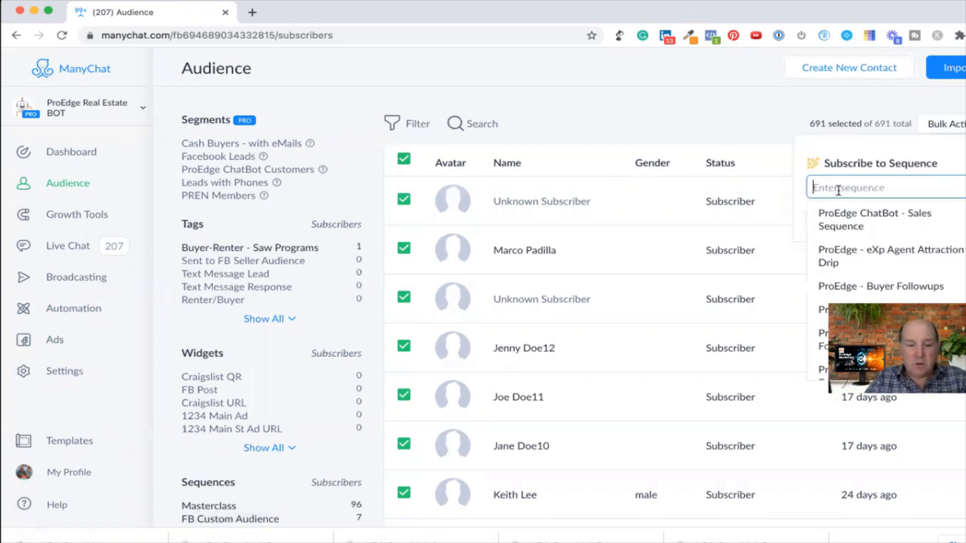
type("sell")
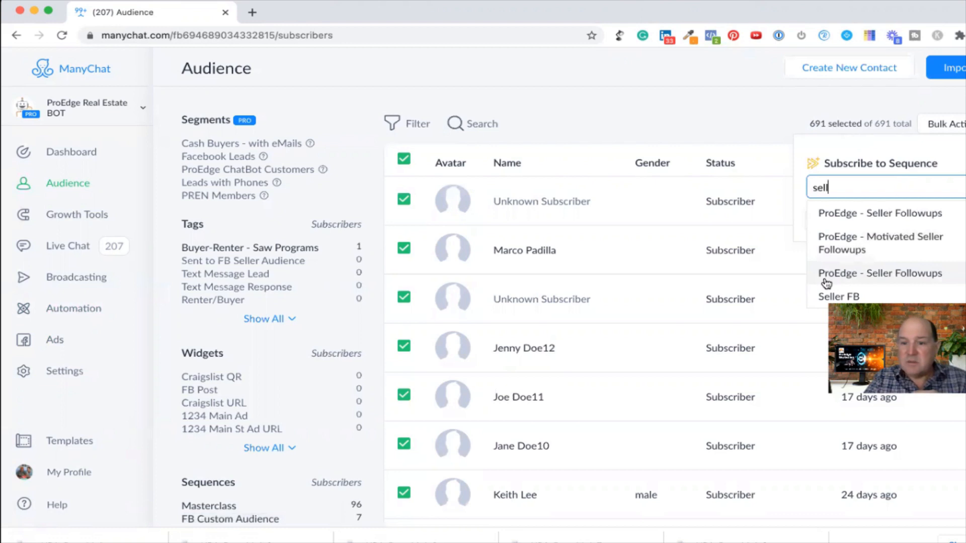
left_click(829, 297)
left_click(941, 225)
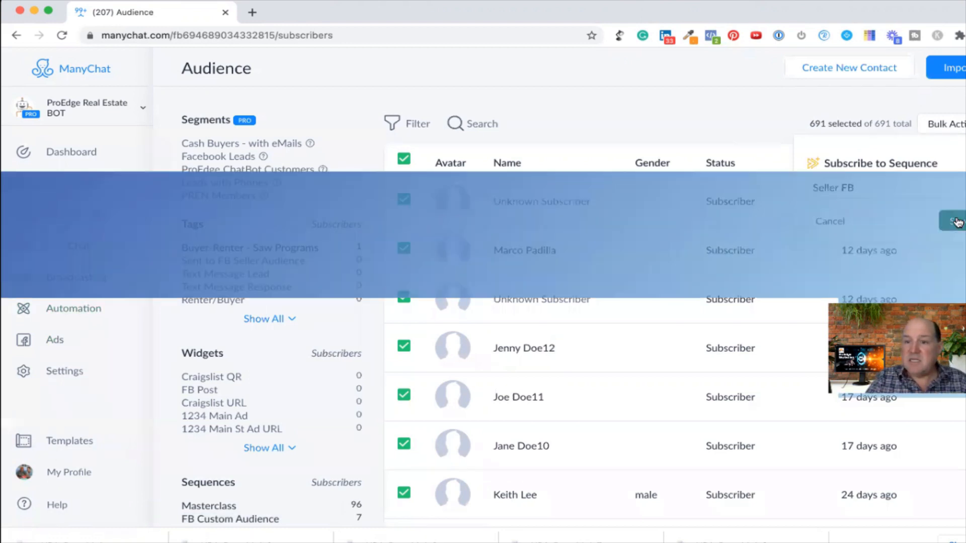
left_click(588, 149)
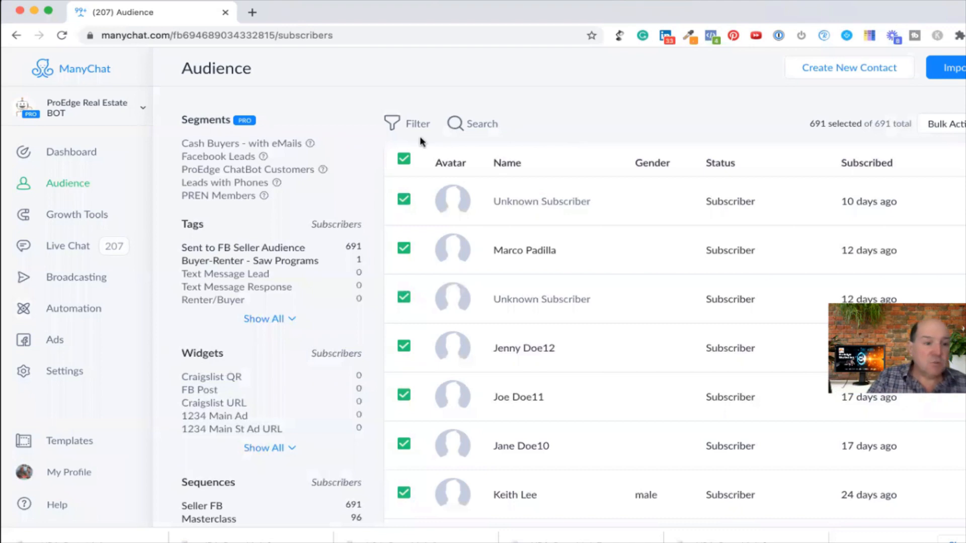
Examine the ProEdge - New Listing [Duplicate] flow in the New Listings folder under ProEdge ChatBot 3.1 Advertising, and return to the Advertising folder
left_click(53, 309)
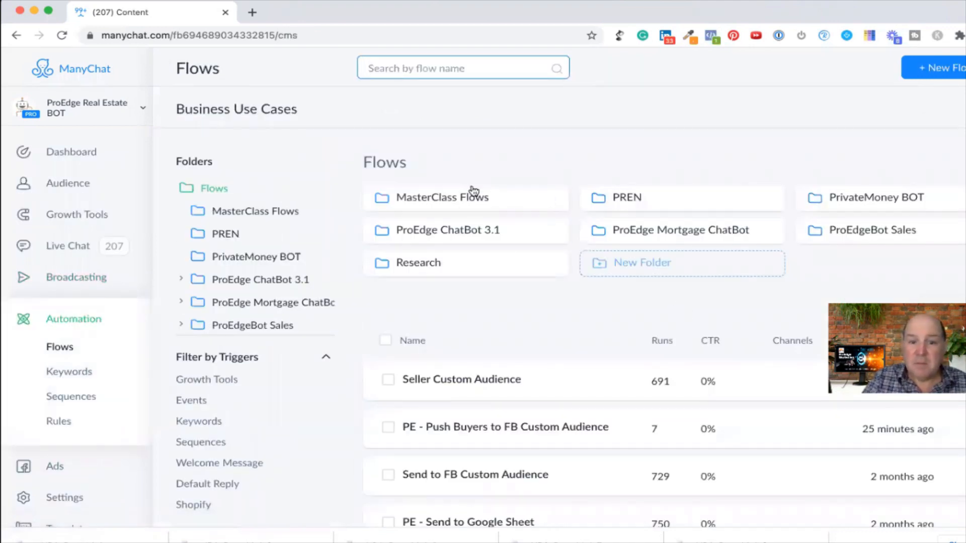
left_click(527, 237)
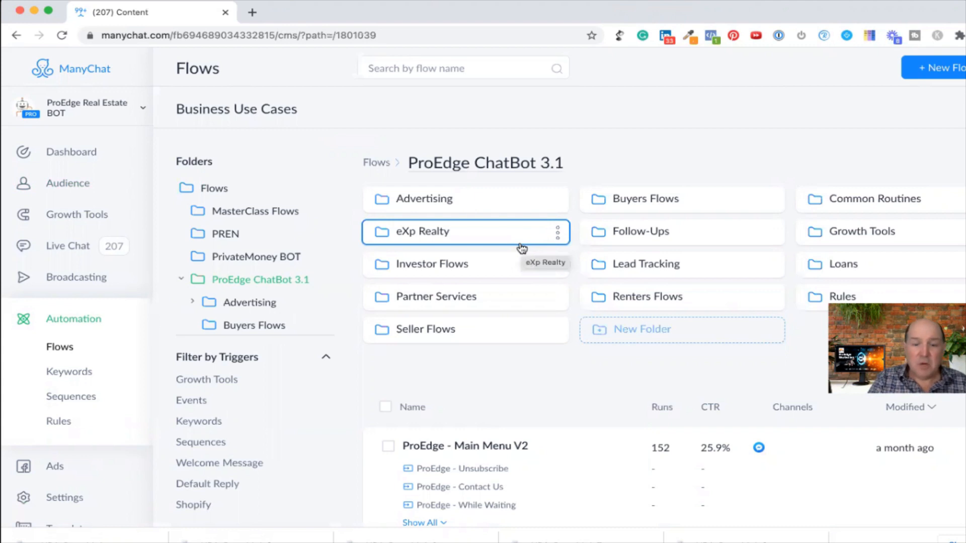
left_click(480, 206)
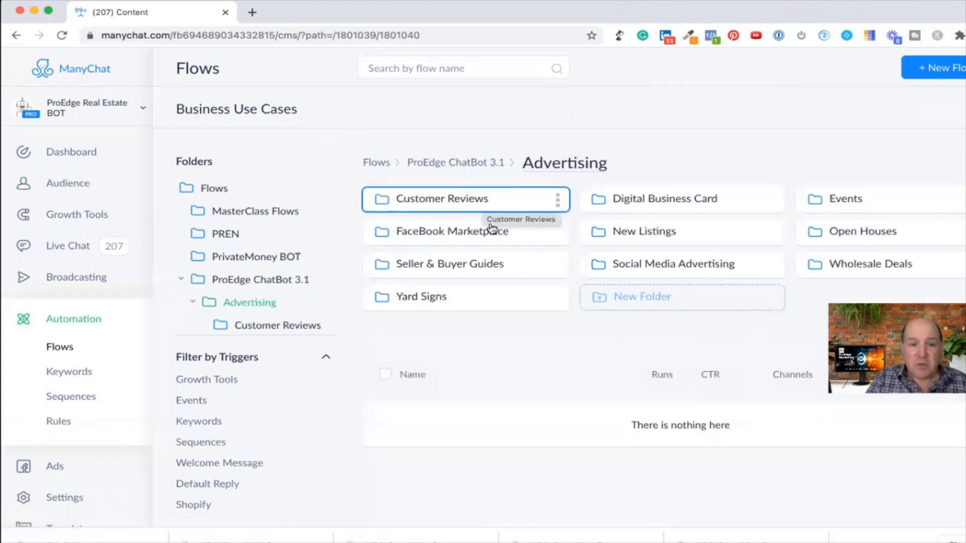
left_click(639, 231)
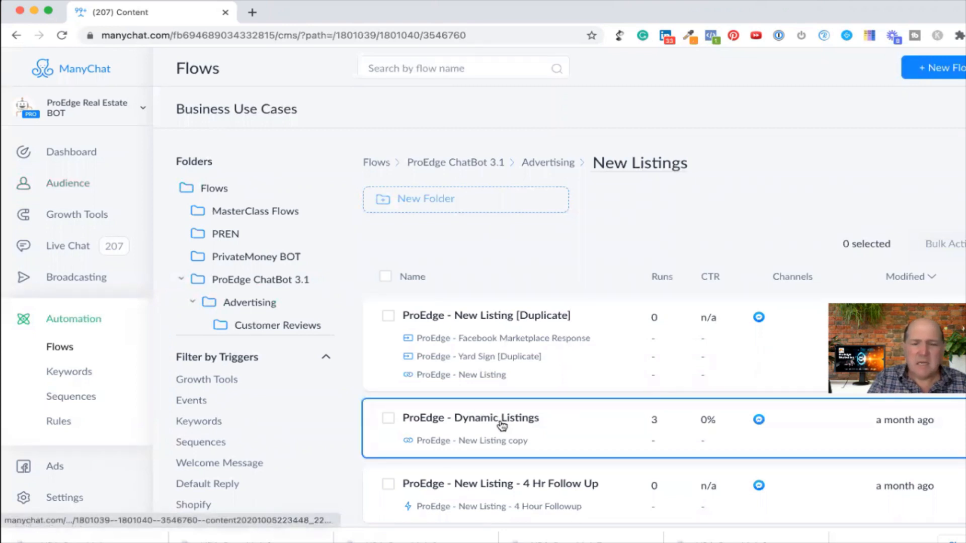
left_click(513, 321)
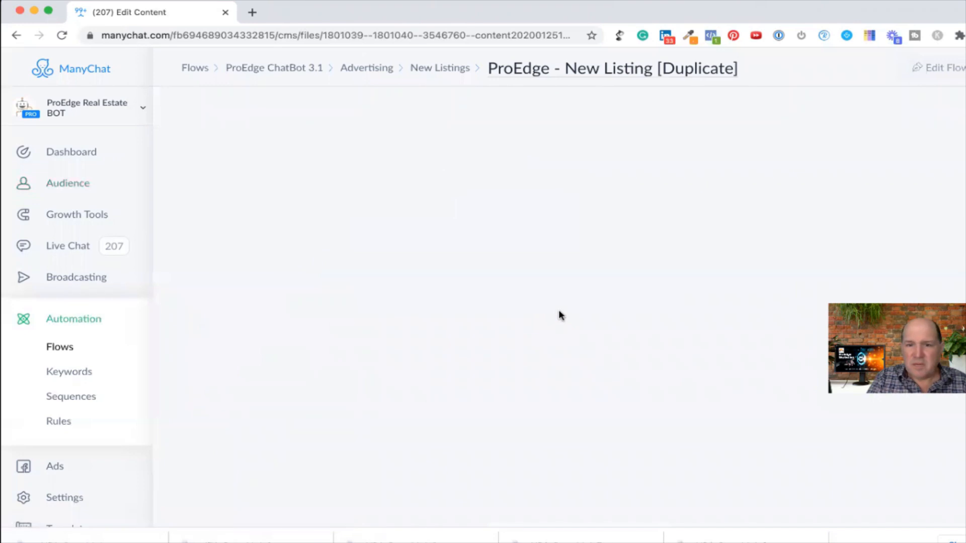
scroll(585, 273, "down", 2)
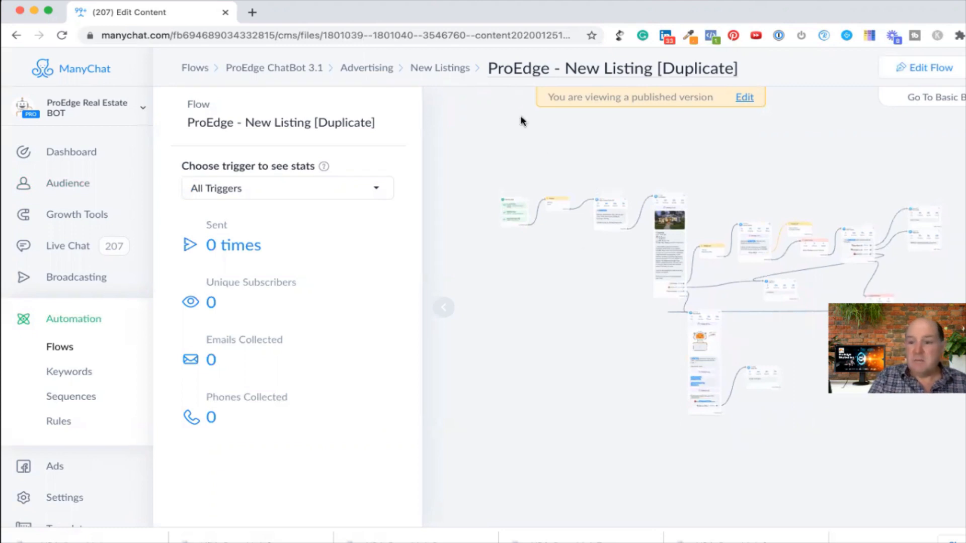
left_click(386, 64)
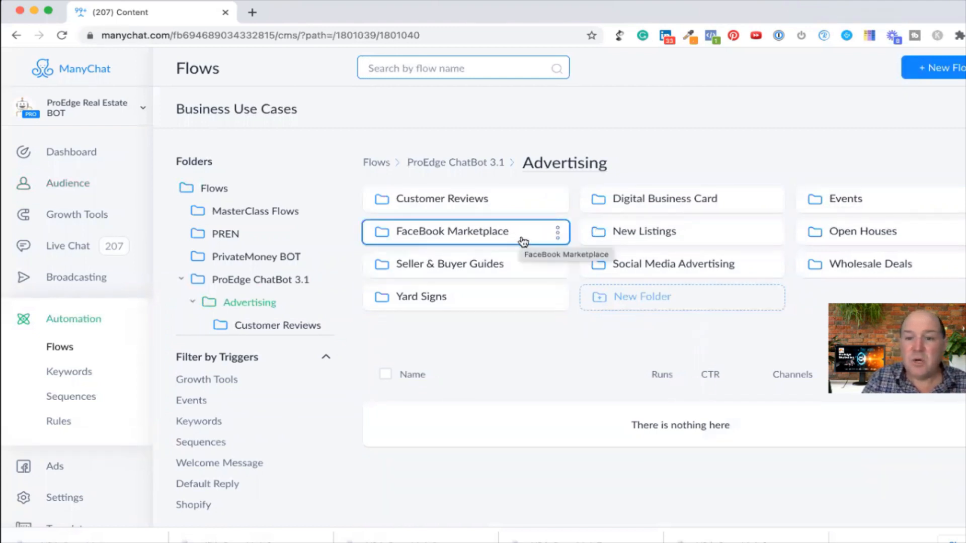
Open the ProEdge - Ad Start Flow from the Social Media Advertising folder for editing
left_click(644, 263)
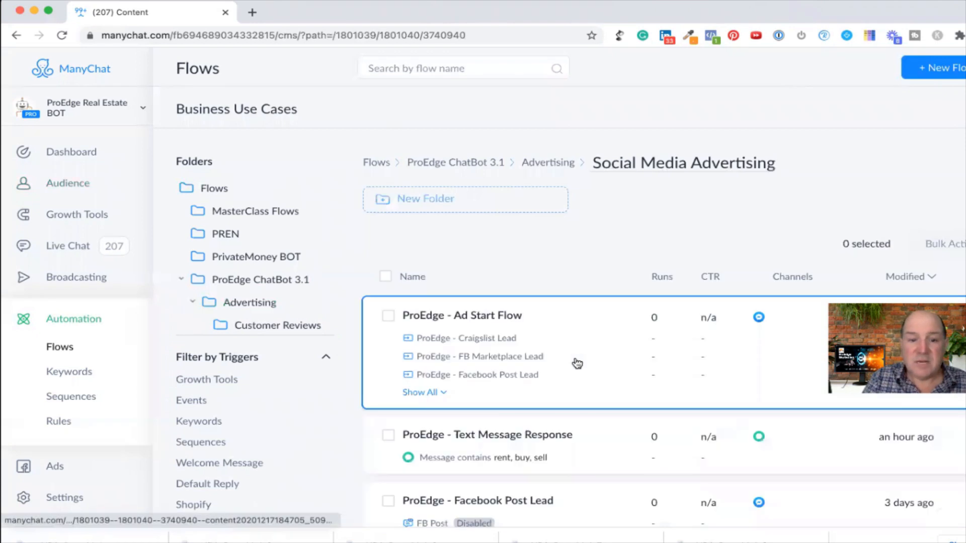
left_click(499, 316)
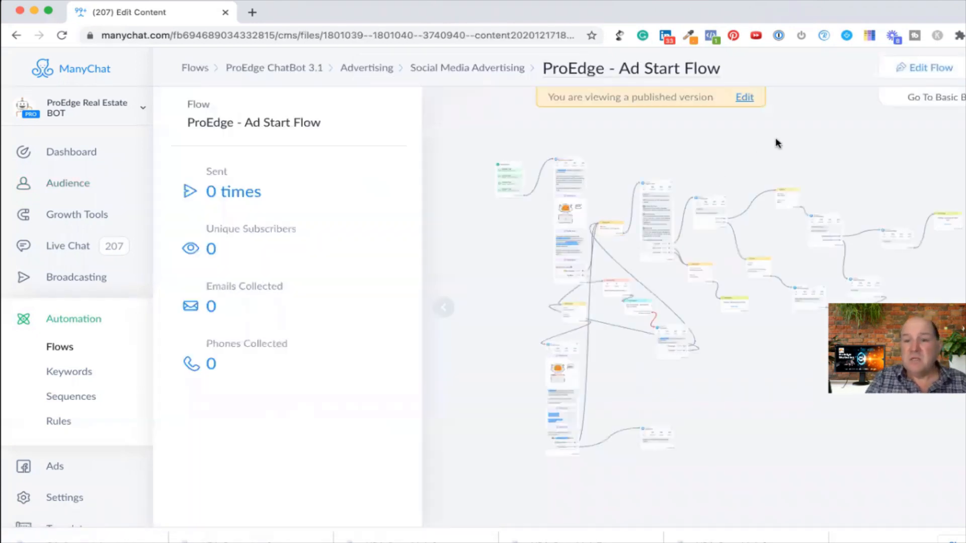
left_click(931, 68)
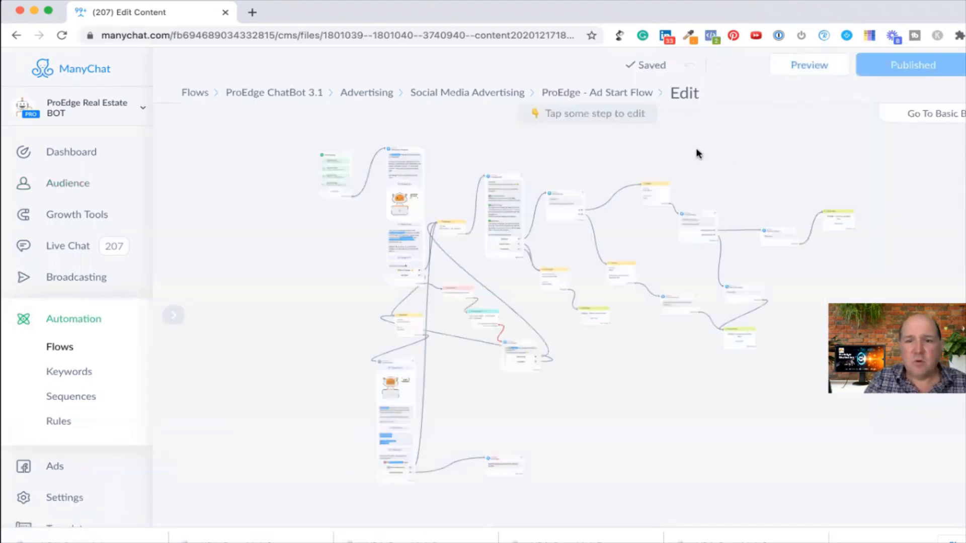
Add an Actions step and place it between the "Where should we start?" message and the Focus on Selling message
scroll(696, 149, "up", 5)
left_click_drag(697, 202, 543, 148)
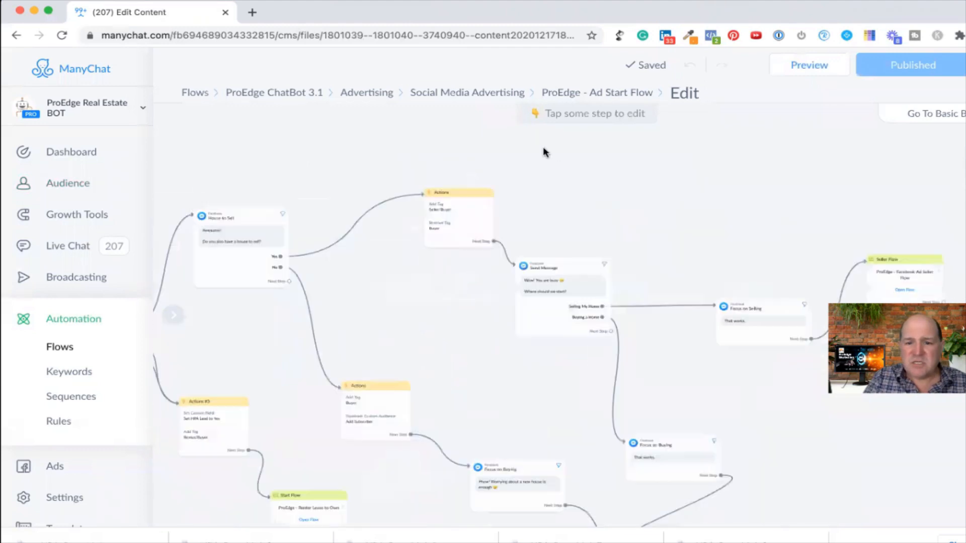
scroll(543, 147, "up", 3)
scroll(543, 153, "up", 2)
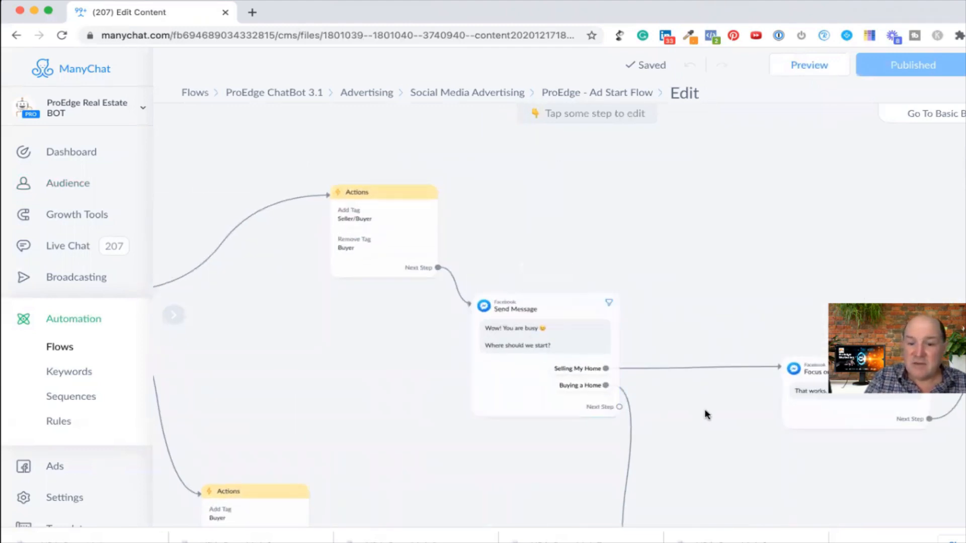
left_click_drag(704, 410, 516, 287)
left_click_drag(633, 338, 583, 306)
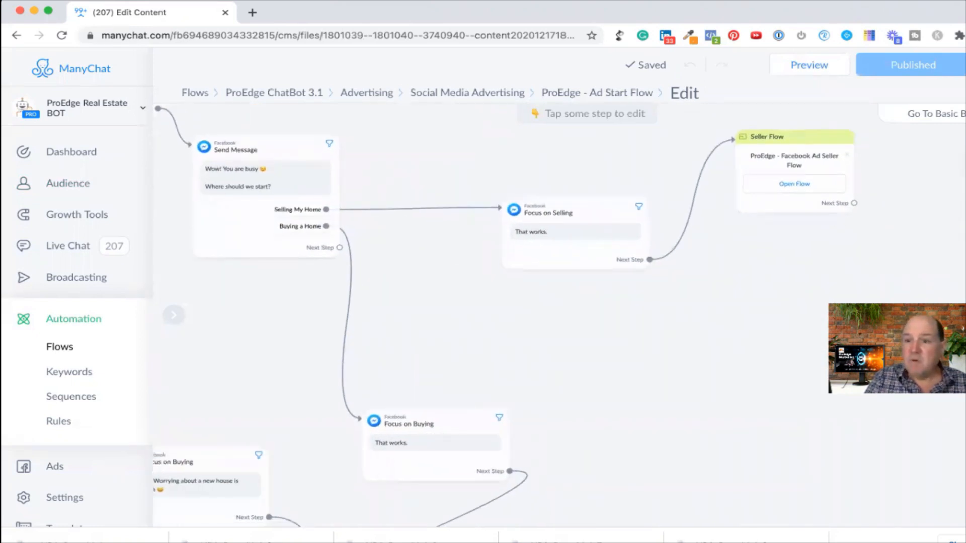
left_click(963, 150)
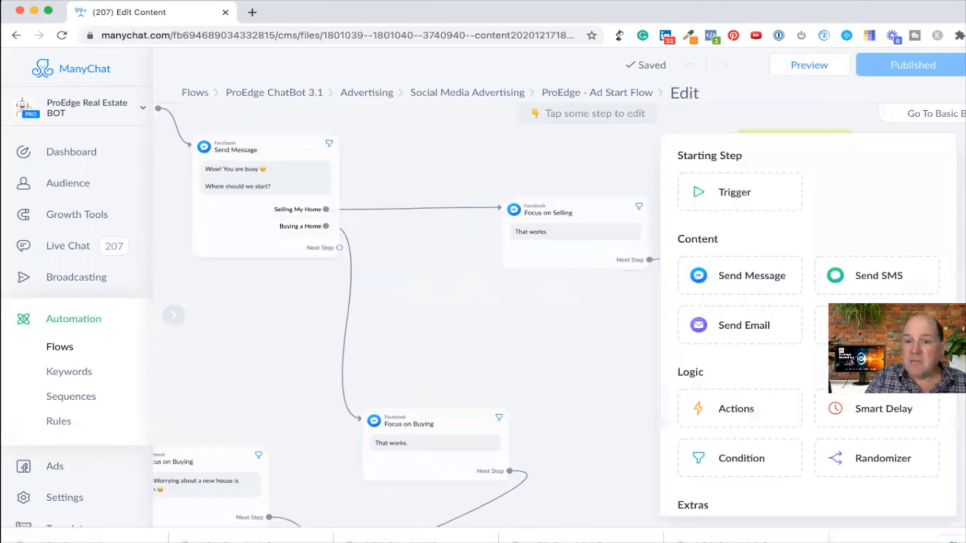
left_click(739, 400)
left_click_drag(651, 342, 444, 198)
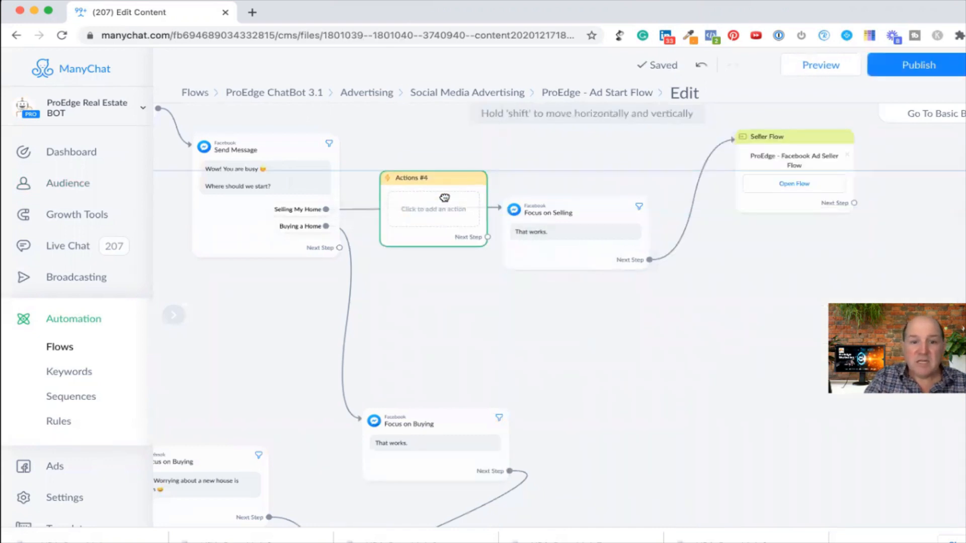
Give the new Actions step a Facebook Custom Audience action adding subscribers to the Sellers audience of ProEdge Realty Group Ad Account
left_click(443, 200)
left_click(324, 177)
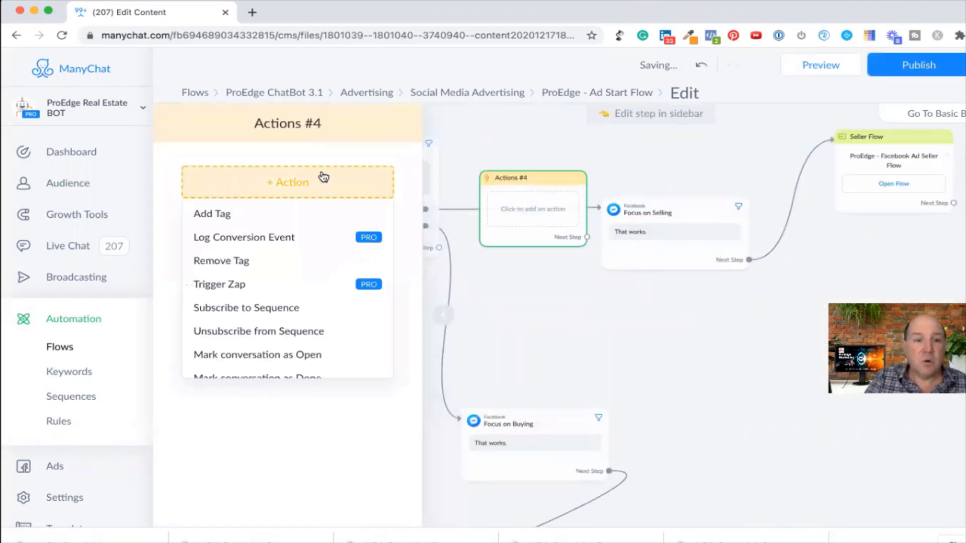
scroll(294, 291, "down", 10)
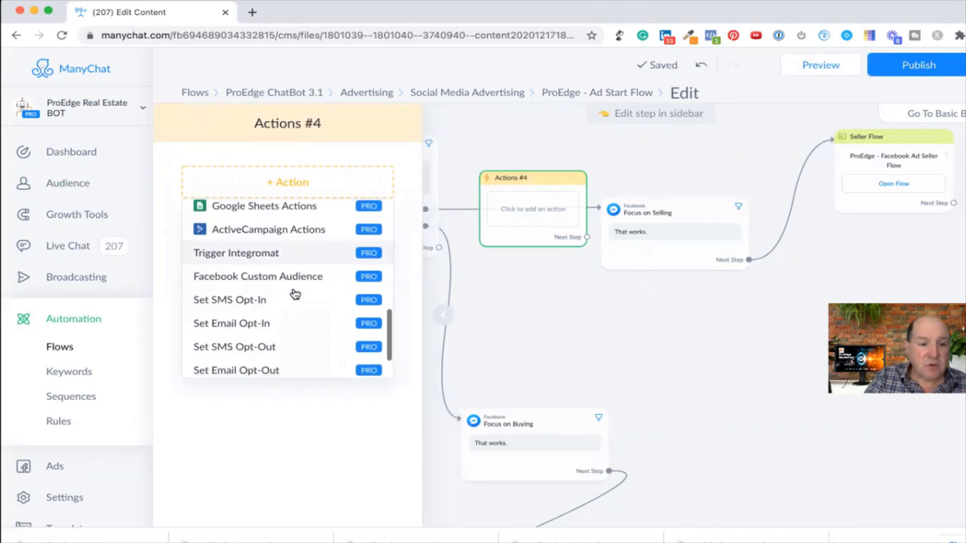
left_click(270, 275)
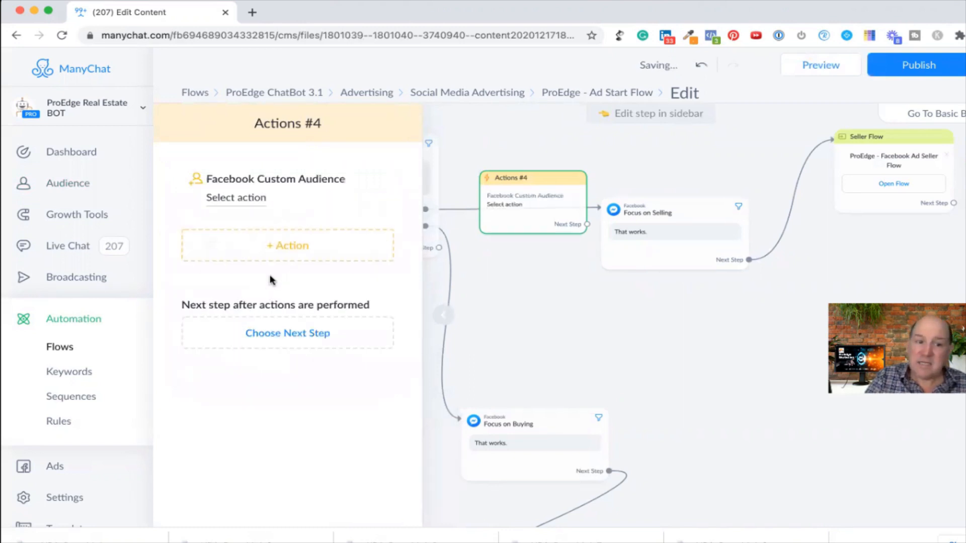
left_click(255, 200)
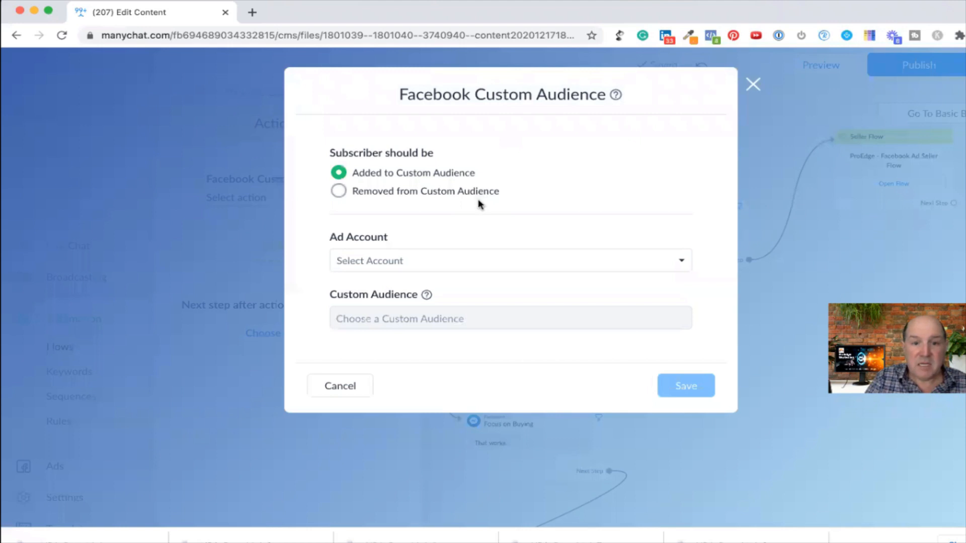
left_click(468, 261)
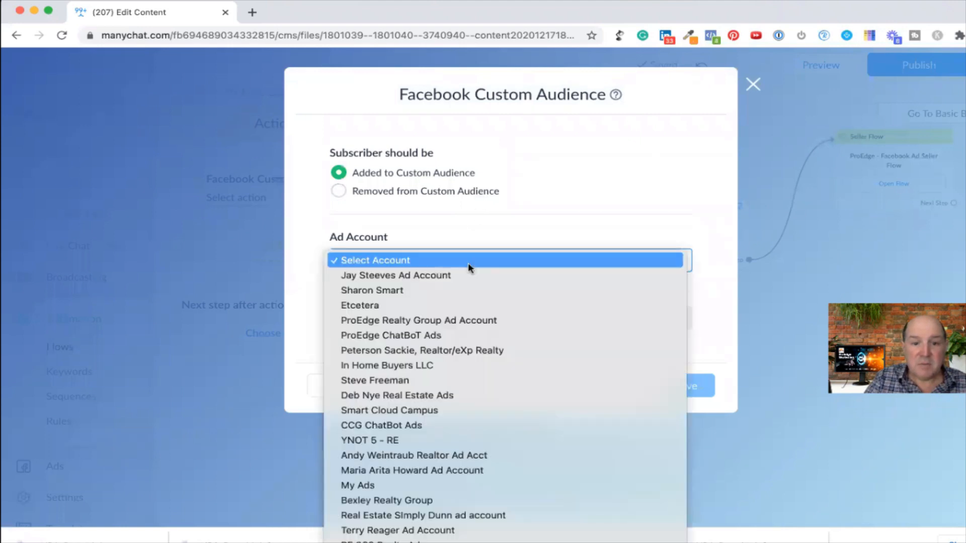
left_click(462, 322)
left_click(448, 318)
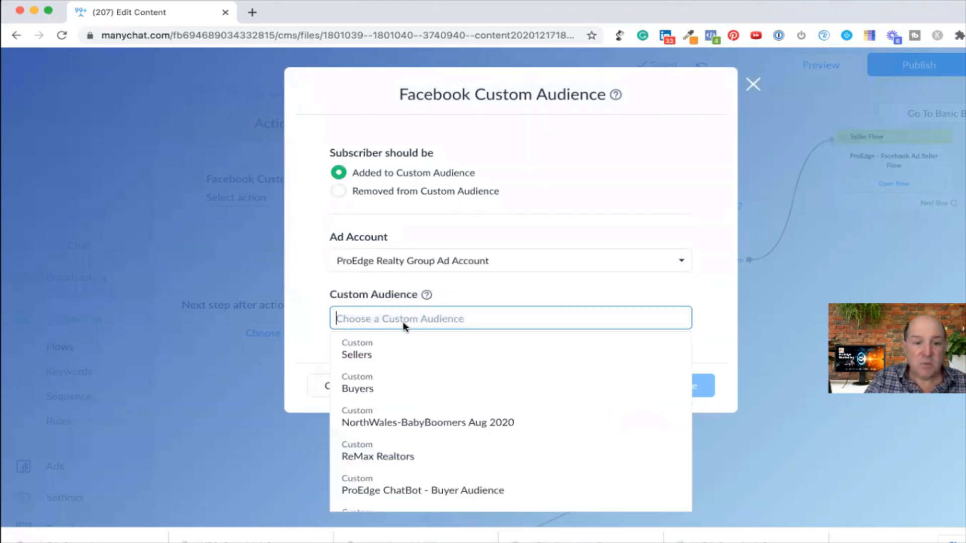
left_click(377, 356)
left_click(674, 393)
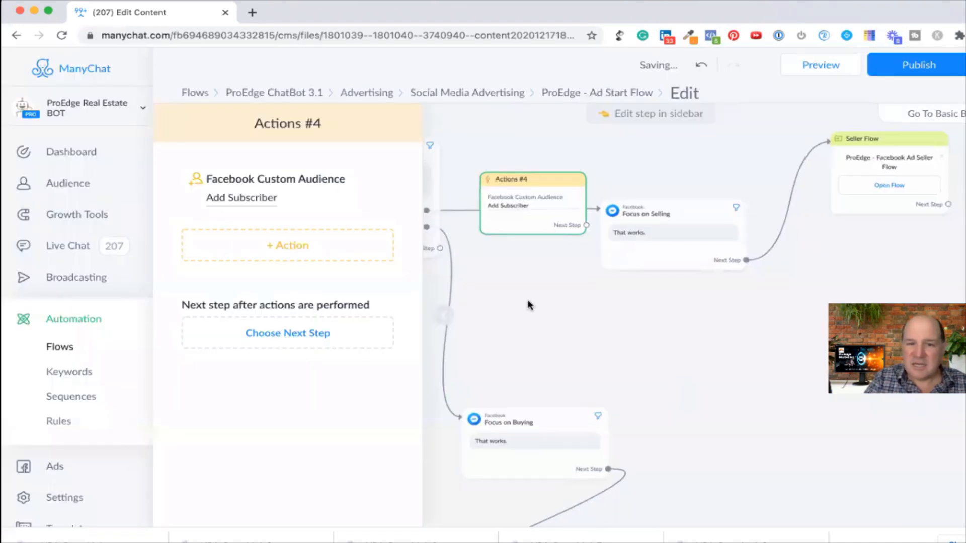
Route the Selling My Home reply through the new Actions step to the Focus on Selling message, and publish the flow
left_click_drag(536, 245, 607, 223)
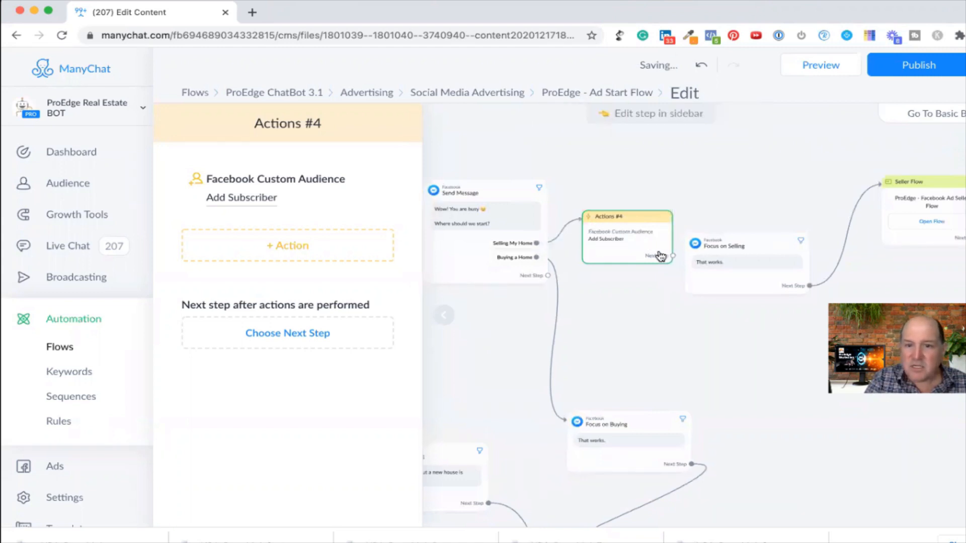
left_click_drag(672, 256, 697, 250)
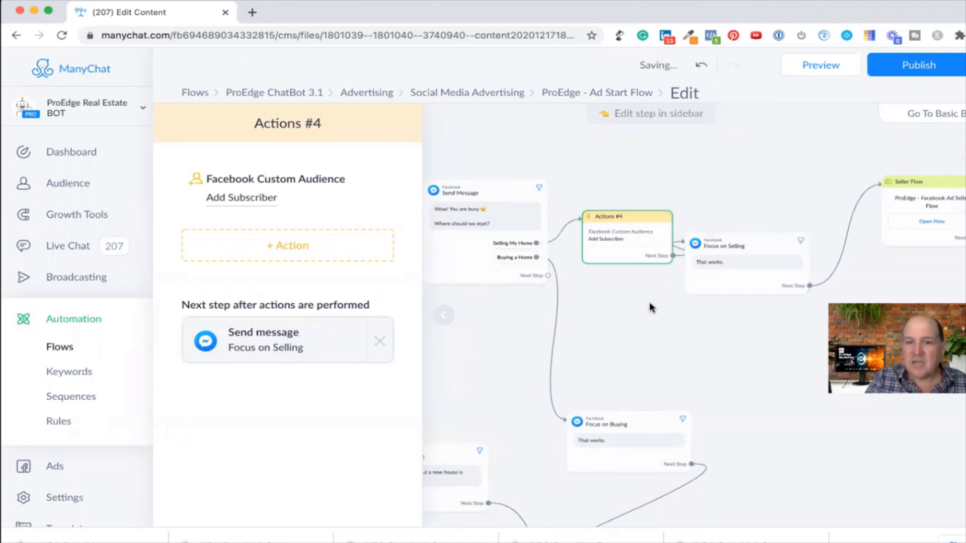
left_click(649, 307)
left_click(912, 66)
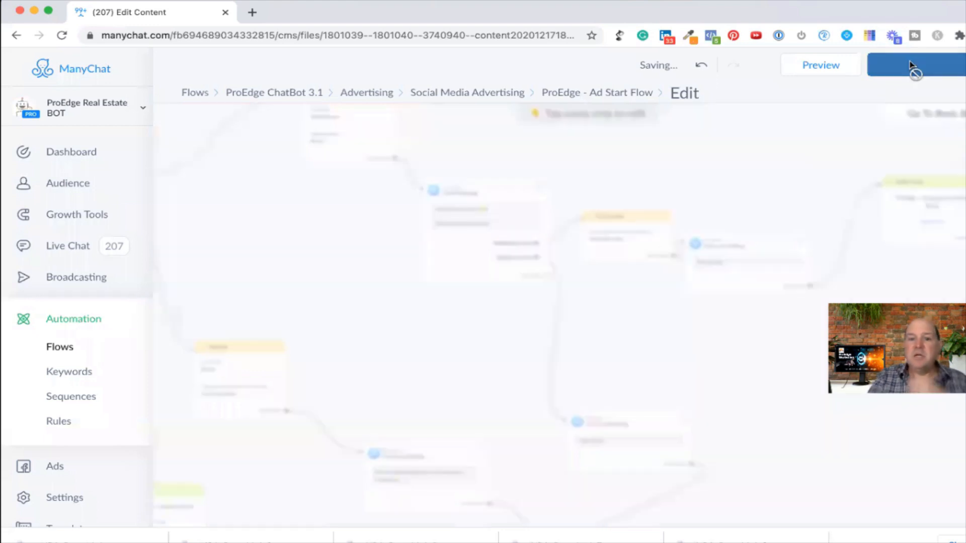